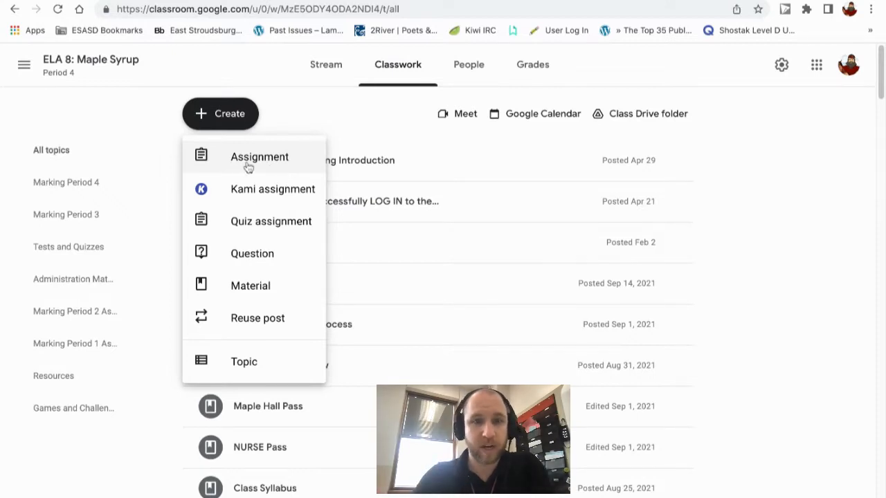
Create a new assignment titled "Essay" with the instructions "Do it".
left_click(249, 164)
left_click(348, 128)
type("Essay")
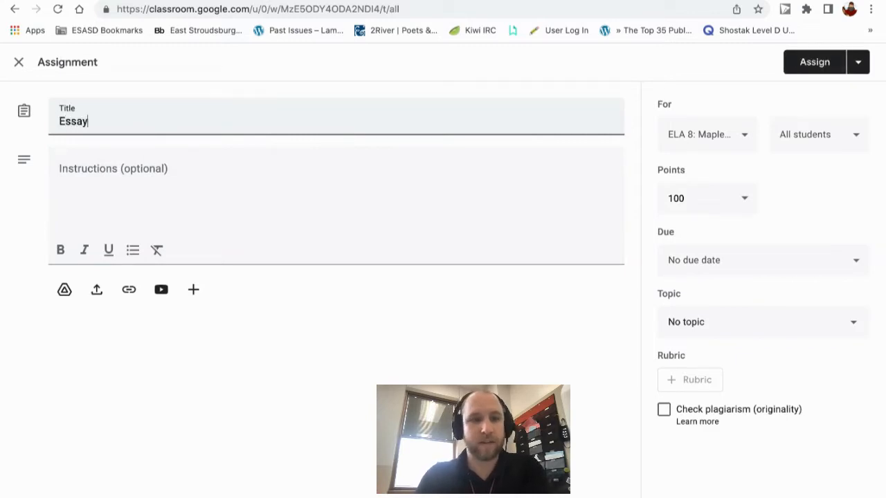
left_click(210, 169)
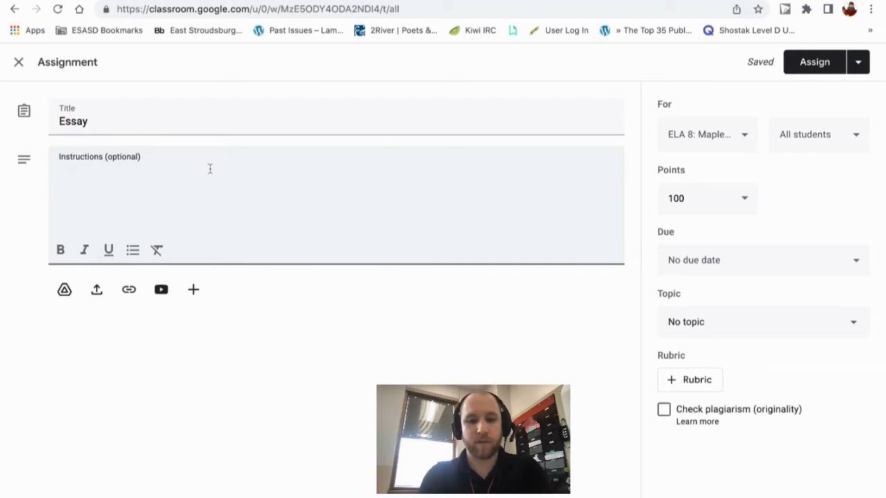
type("Do it")
left_click(242, 312)
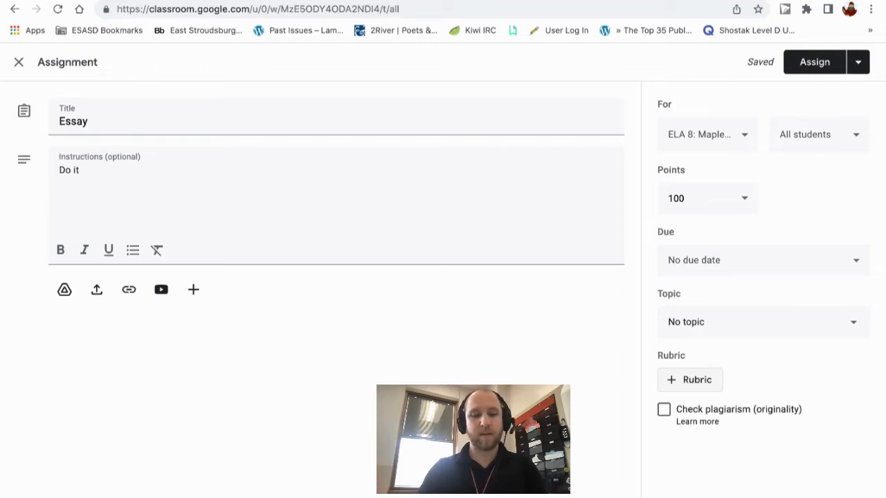
left_click(693, 382)
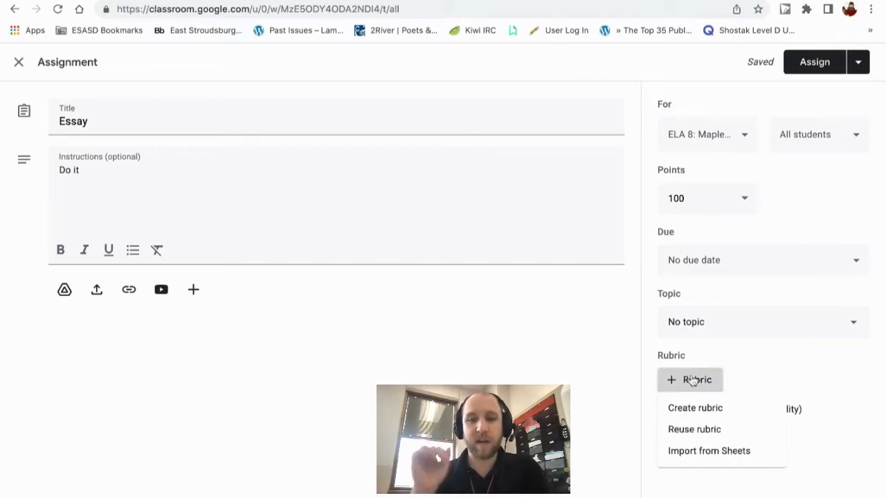
left_click(696, 408)
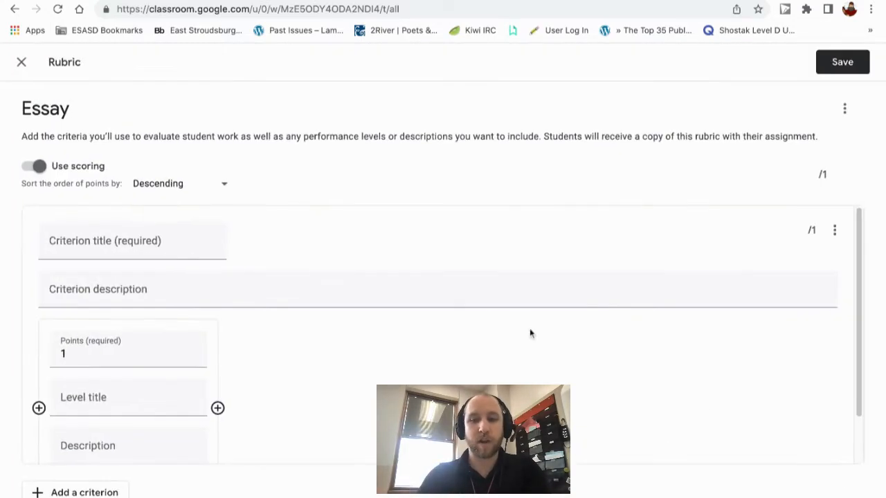
scroll(421, 347, "down", 1)
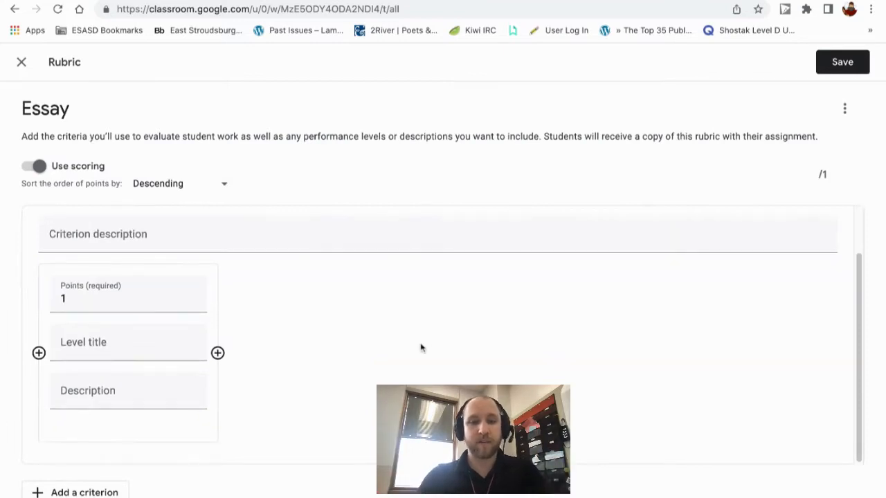
left_click(217, 352)
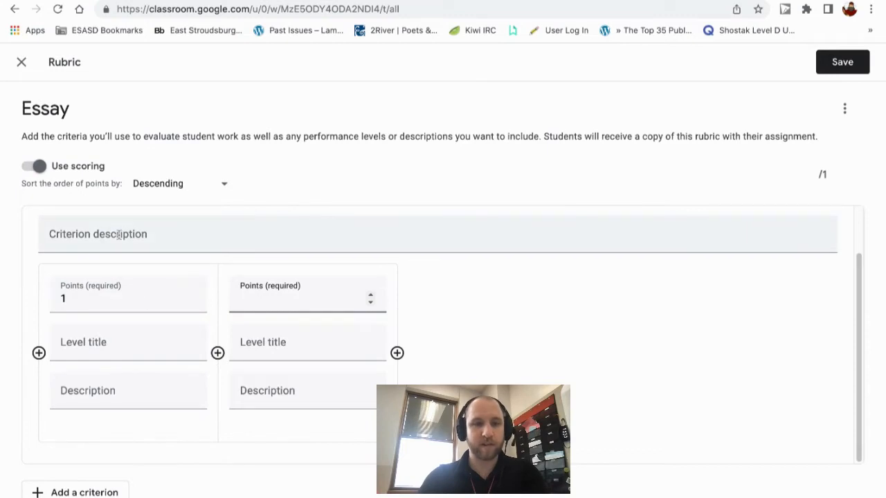
scroll(192, 383, "up", 1)
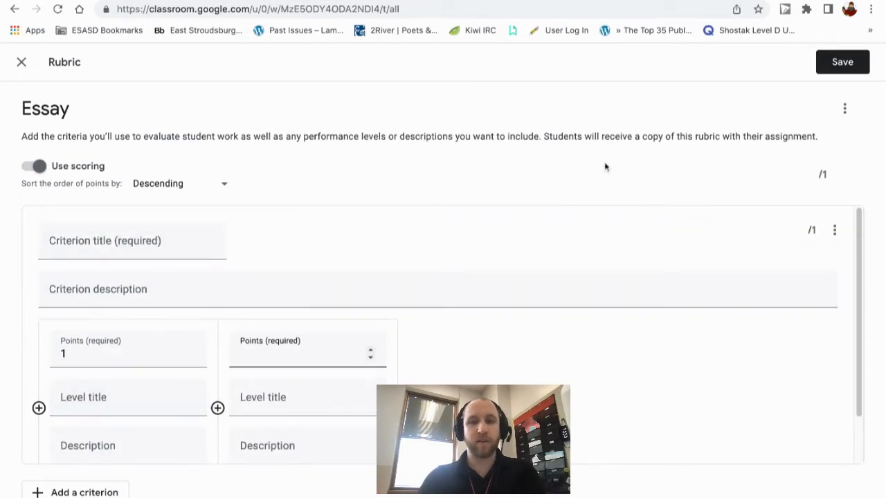
left_click(21, 63)
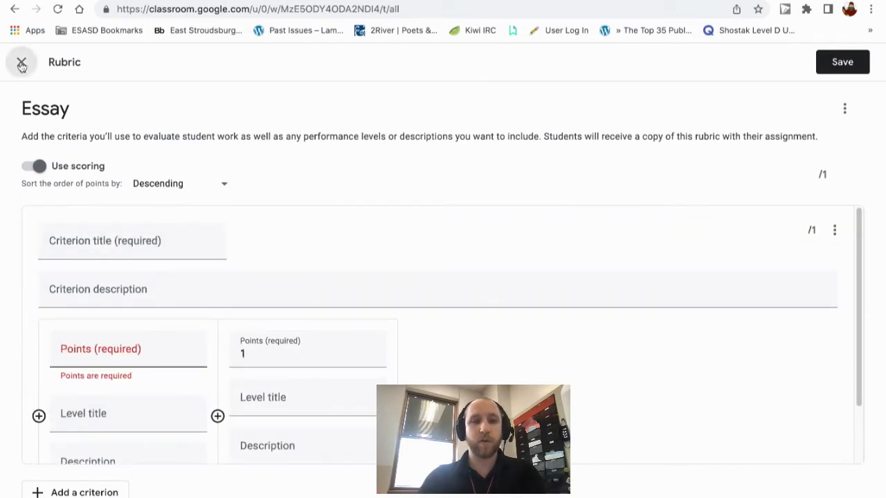
left_click(519, 323)
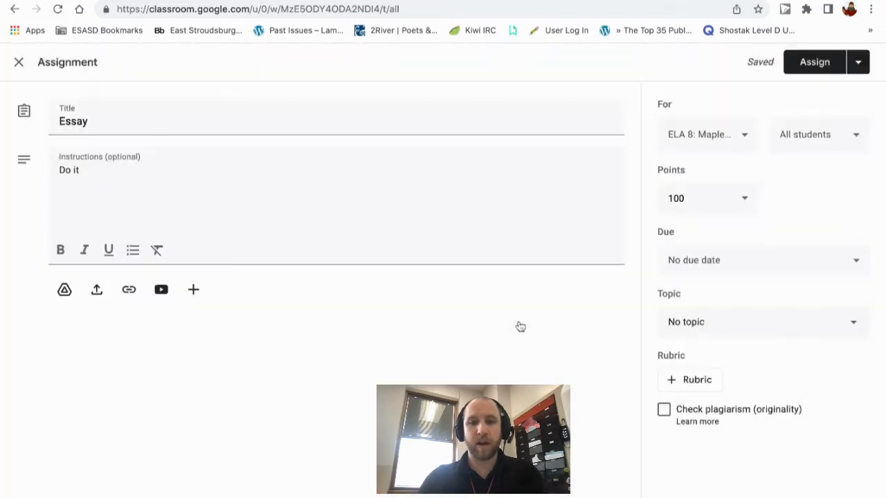
Look at the Drive spreadsheets offered for importing a rubric into the assignment, without choosing one.
left_click(672, 381)
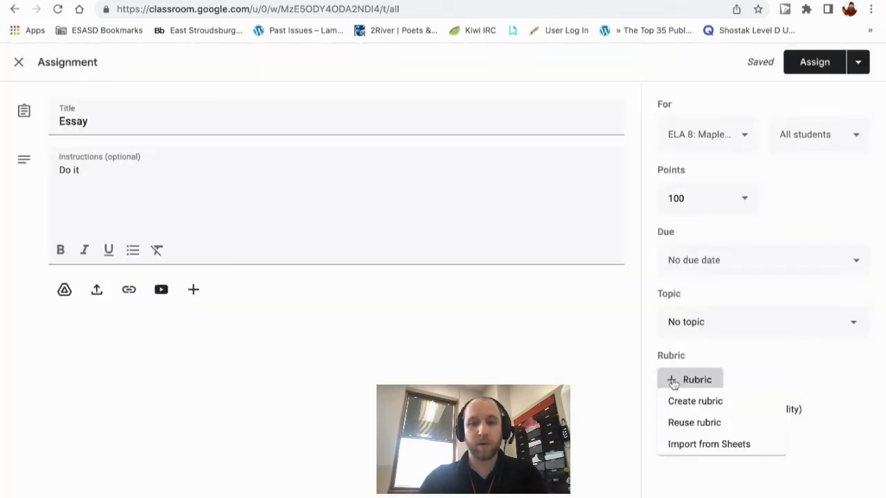
left_click(703, 452)
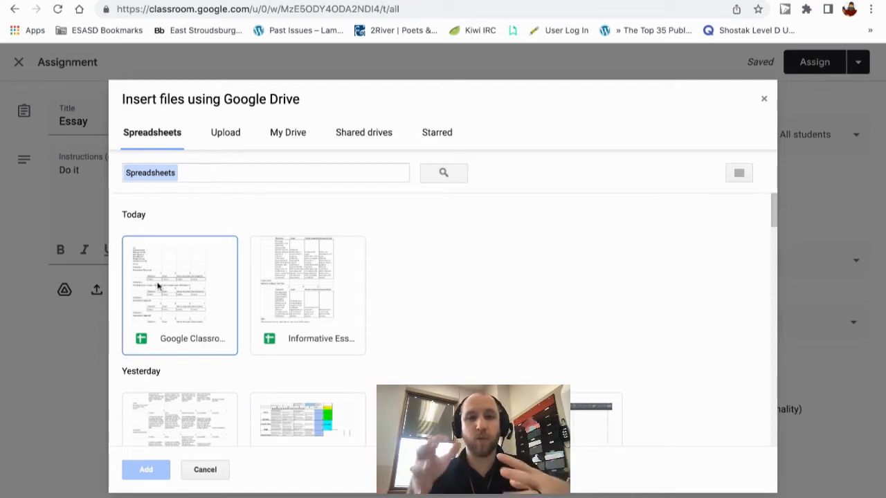
left_click(764, 98)
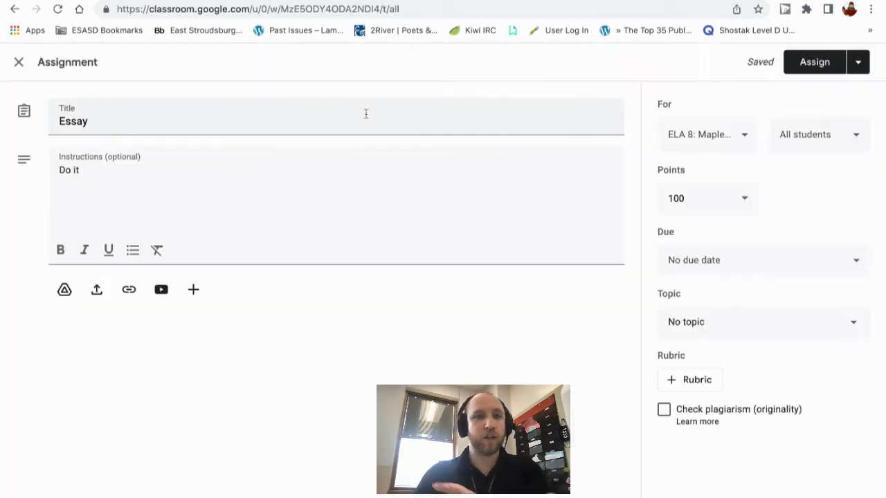
Switch to the Google Classroom Rubric Format spreadsheet and examine its category titles, descriptions, level titles and criteria cells.
left_click(173, 1)
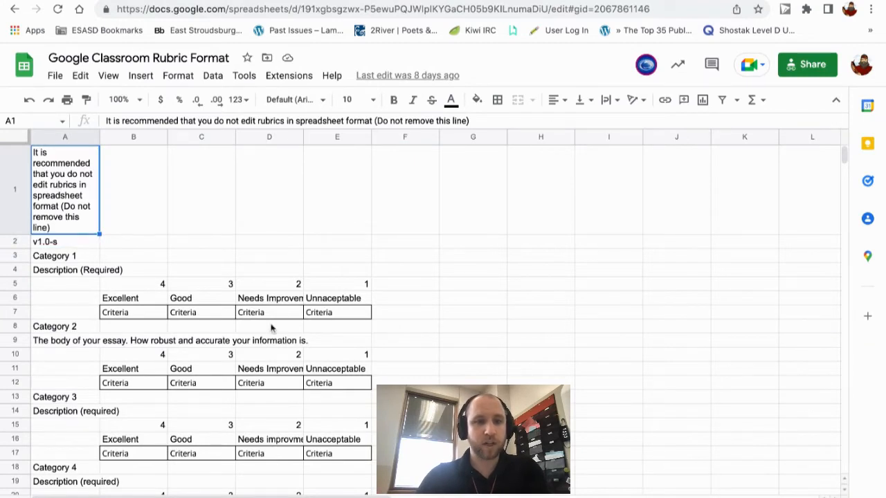
left_click(61, 258)
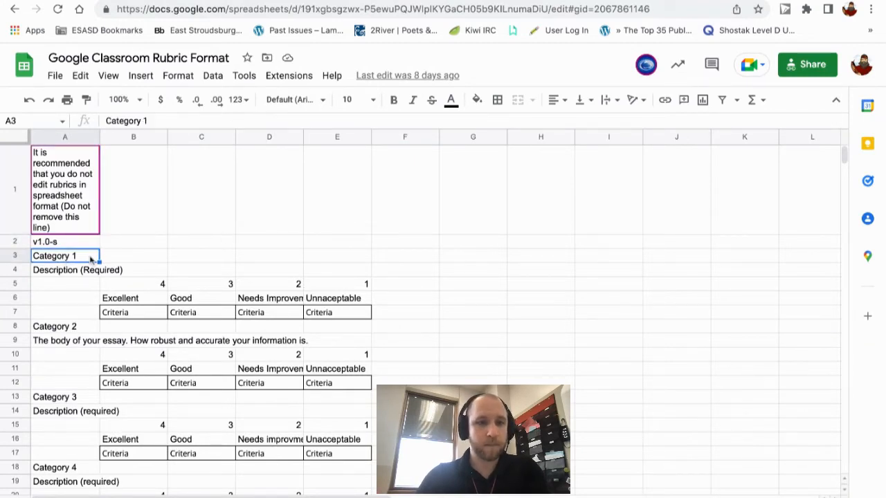
left_click(71, 330)
left_click(70, 399)
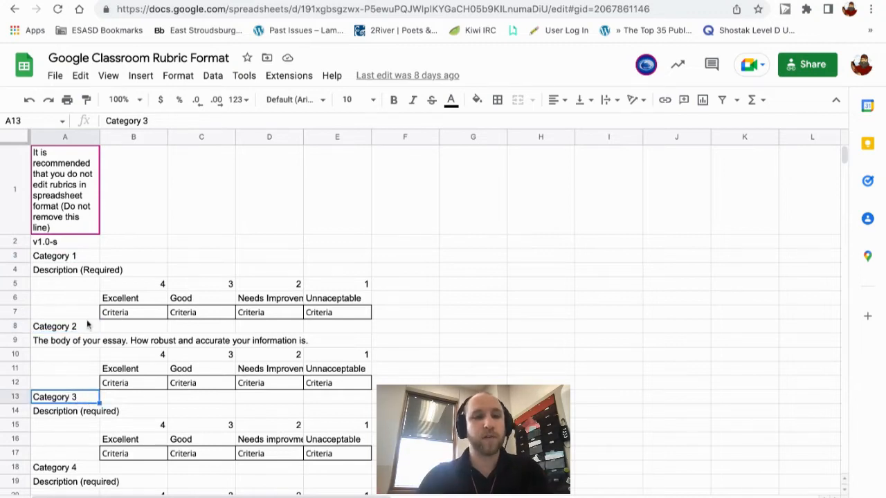
left_click(61, 272)
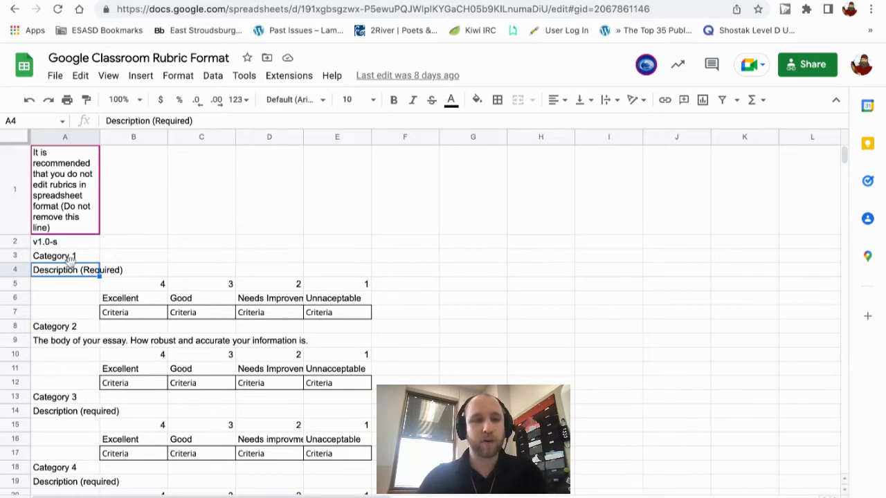
left_click(139, 320)
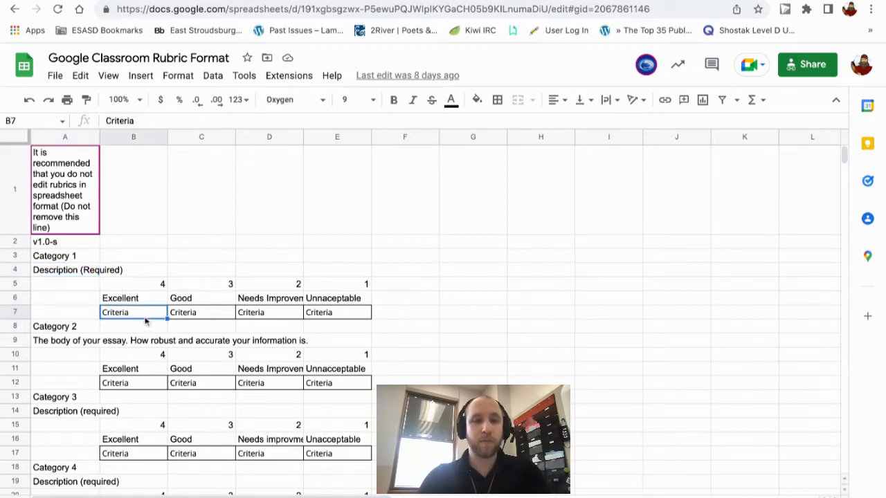
left_click(198, 315)
left_click(337, 314)
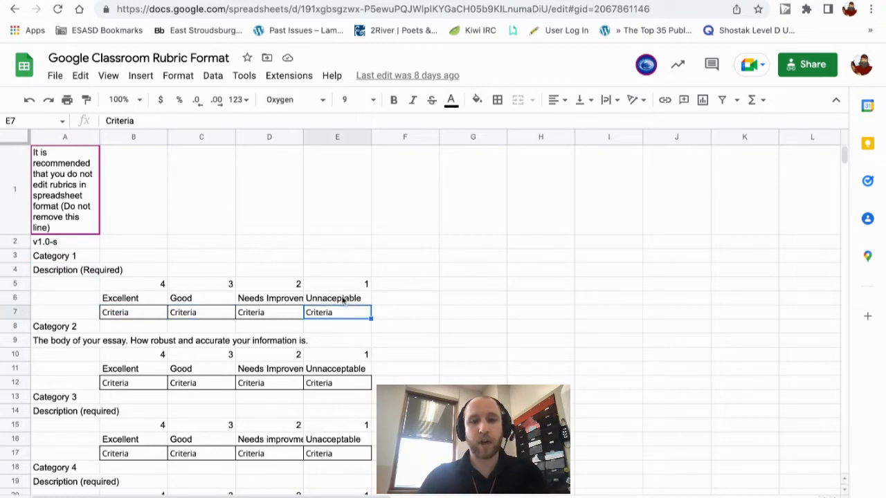
left_click(343, 300)
left_click(280, 301)
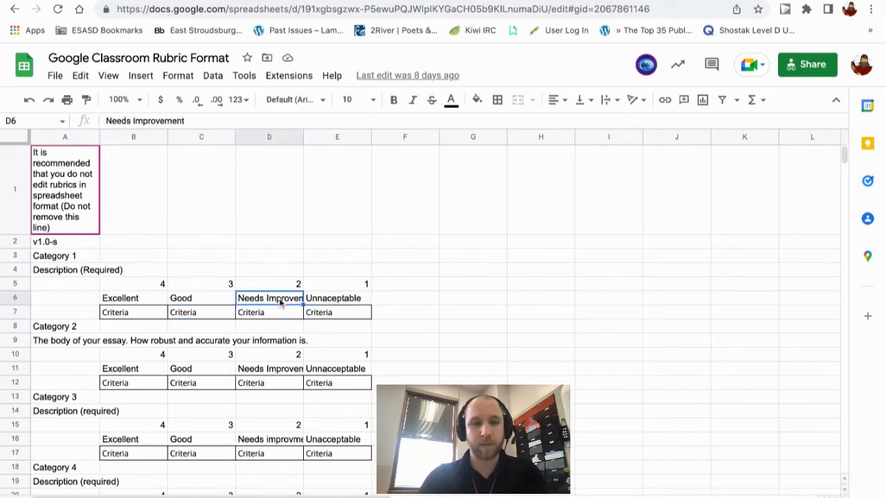
left_click(213, 302)
left_click(148, 302)
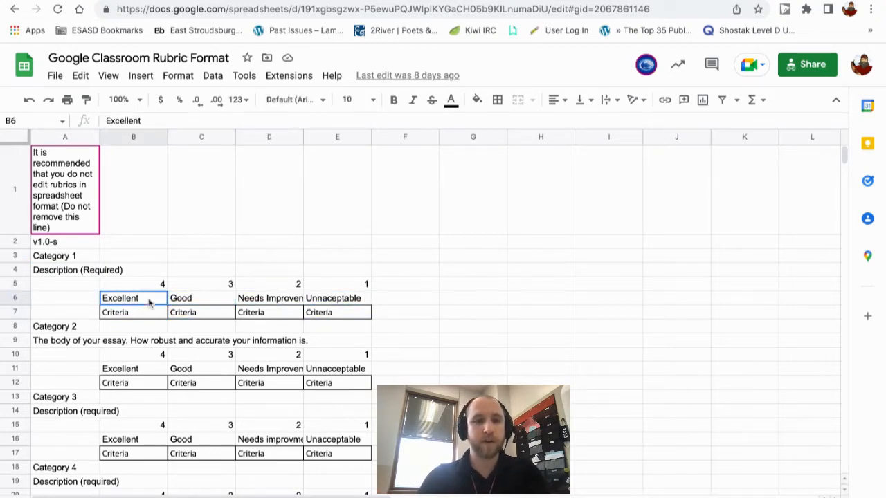
left_click(355, 301)
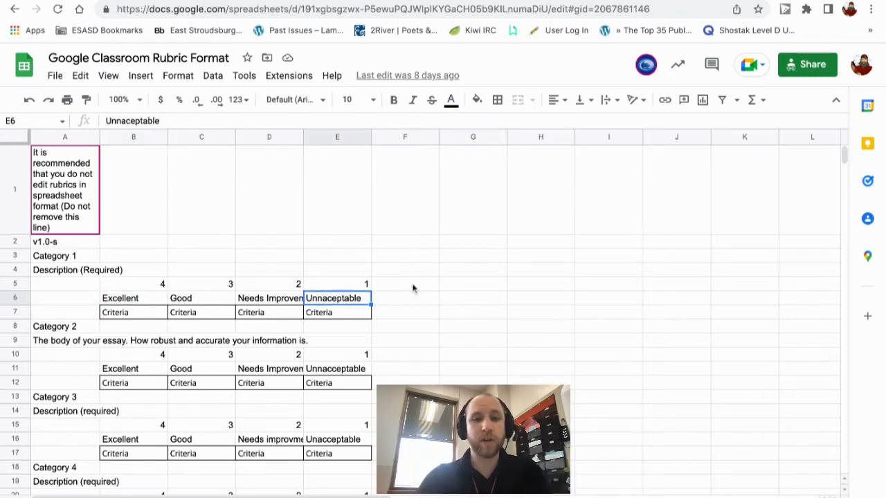
left_click(415, 285)
left_click(413, 302)
left_click(413, 324)
left_click(477, 289)
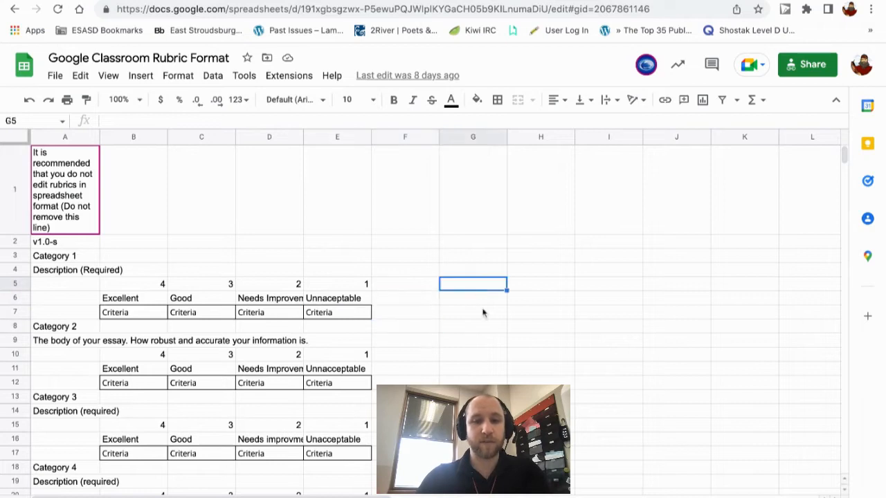
left_click(416, 289)
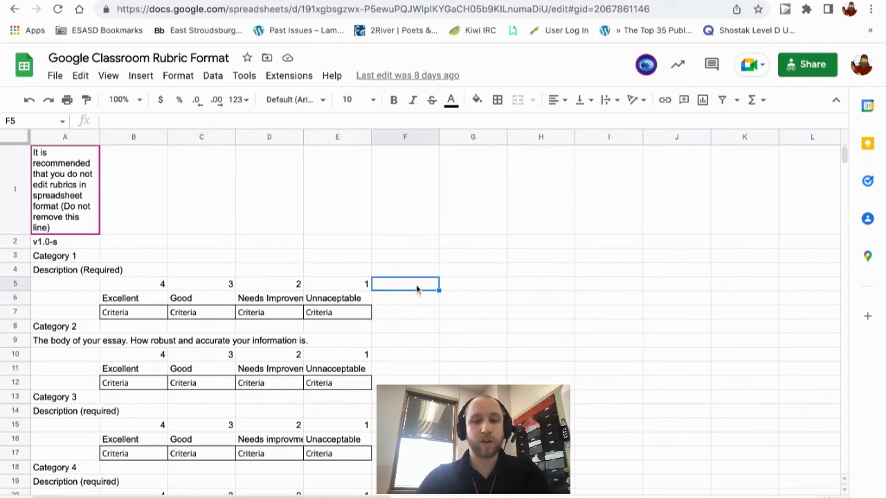
left_click(586, 292)
left_click(680, 291)
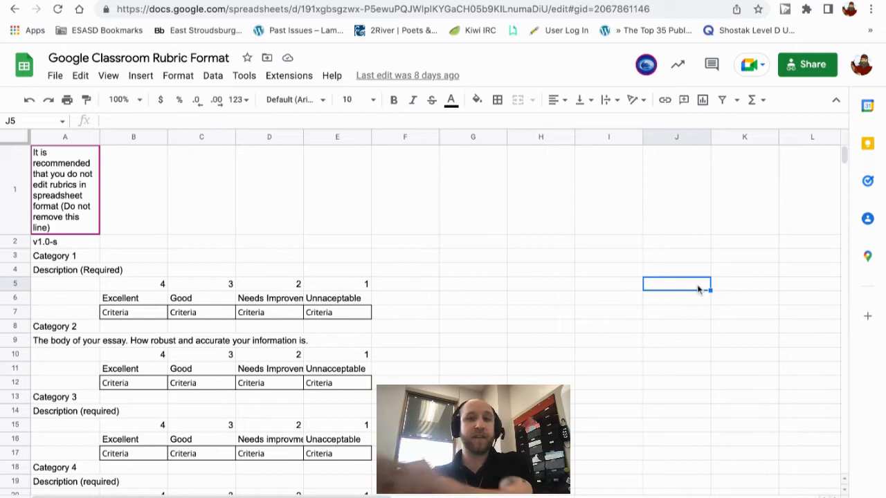
Add a fifth level to Category 1 in F5:F7 with 0 points, the title "Nothing" and the text "Critera".
left_click(396, 289)
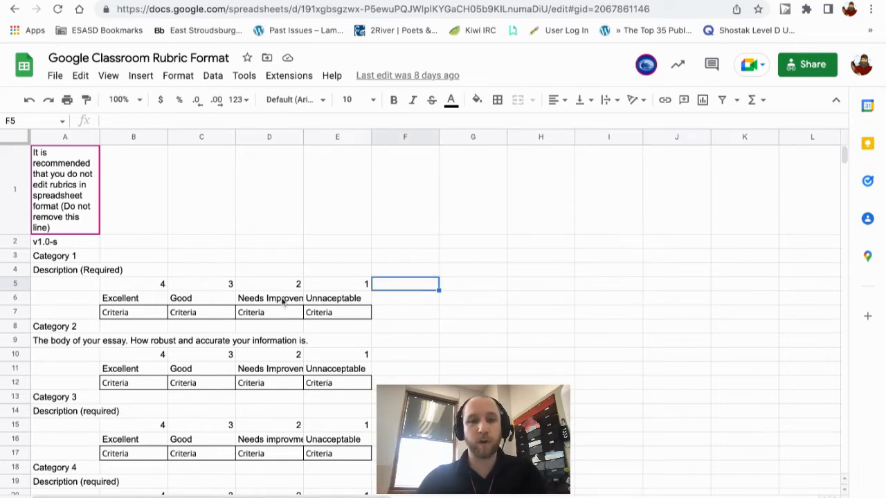
type("1")
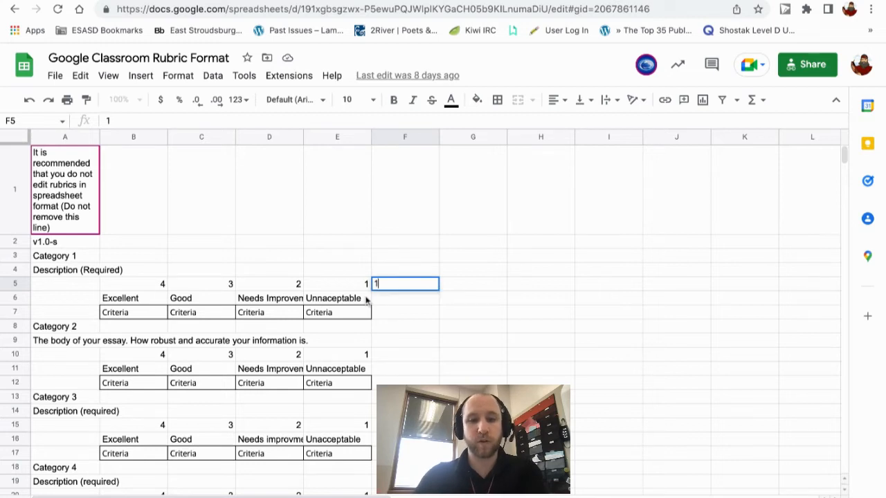
key("Return")
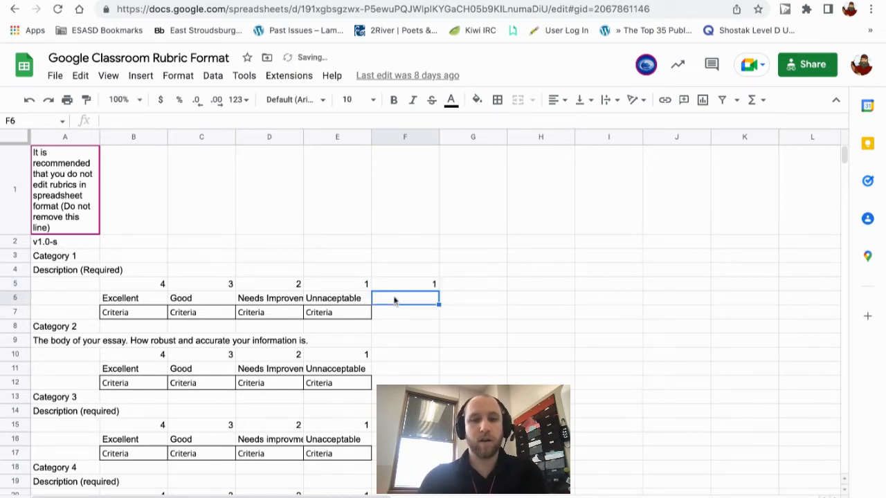
left_click(419, 285)
type("0")
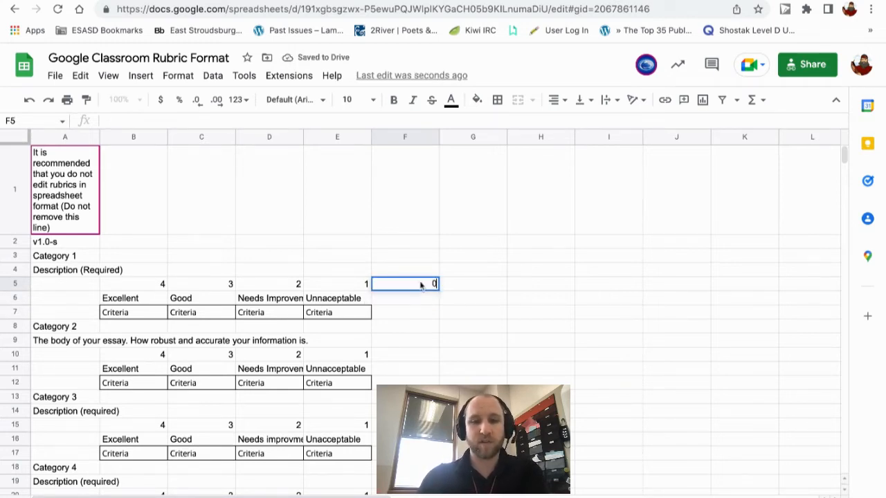
key("Return")
type("Nothing")
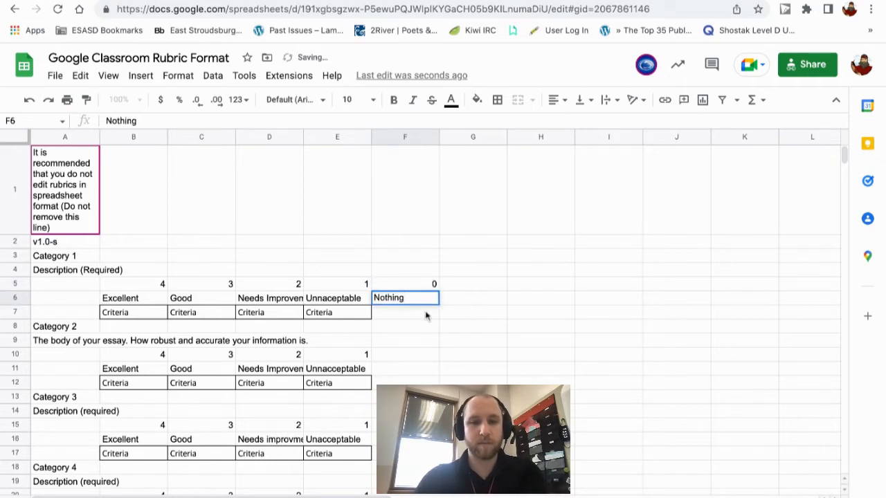
key("Return")
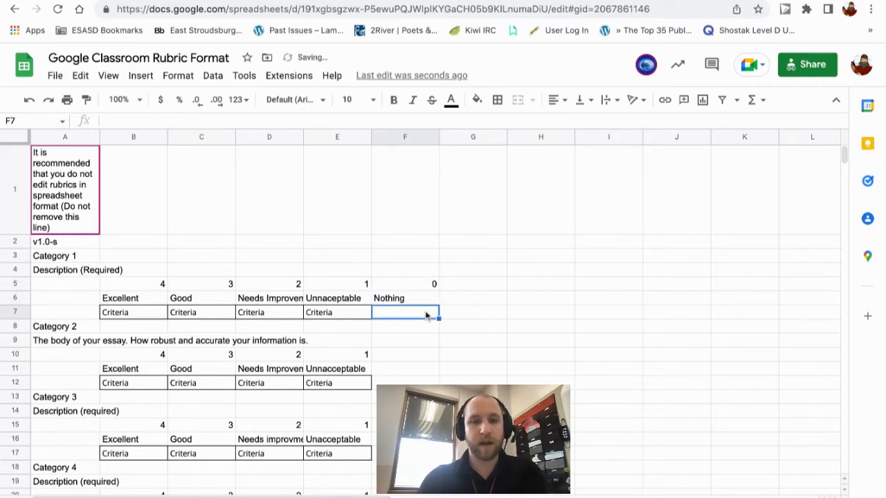
type("C")
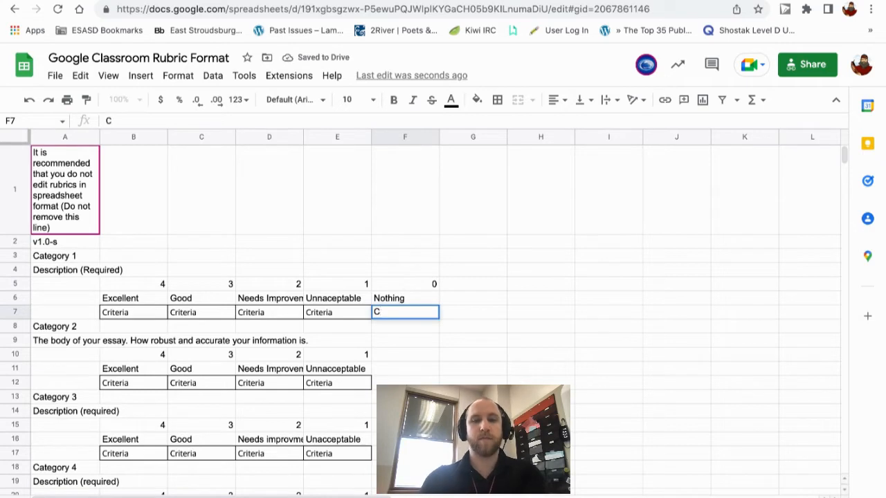
type("ritera")
left_click(468, 299)
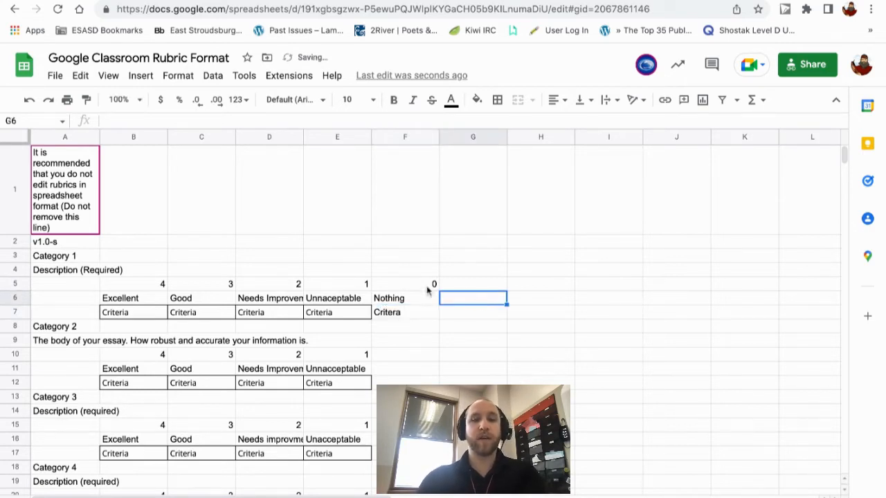
Remove the fifth level from Category 1 by clearing its points, title and criteria cells in F5:F7.
left_click(407, 289)
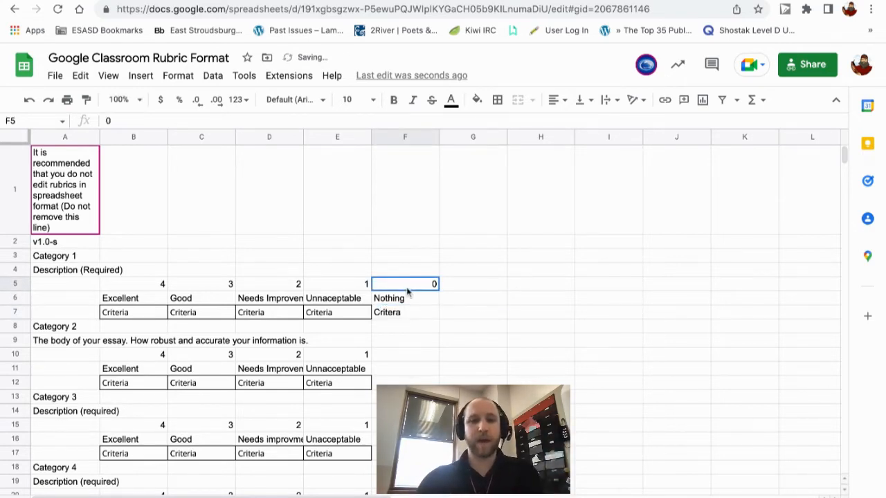
key("Delete")
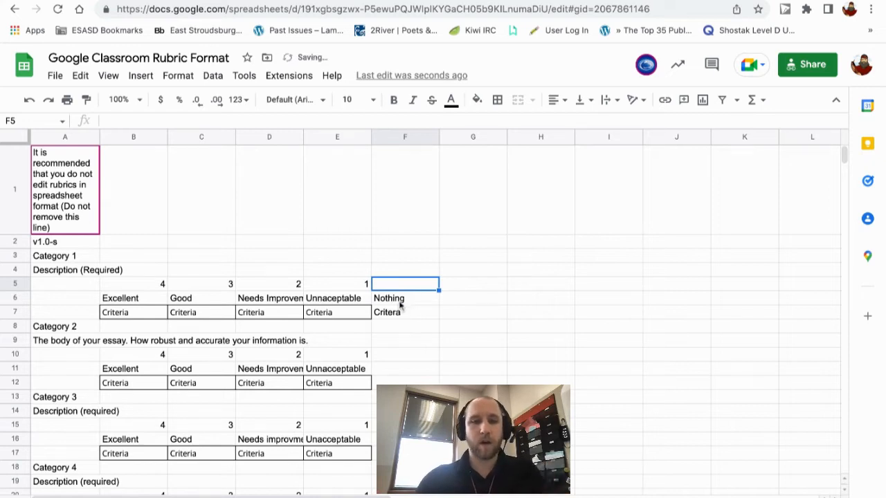
left_click(406, 299)
key("Delete")
left_click(409, 313)
left_click(478, 299)
left_click(433, 315)
key("Delete")
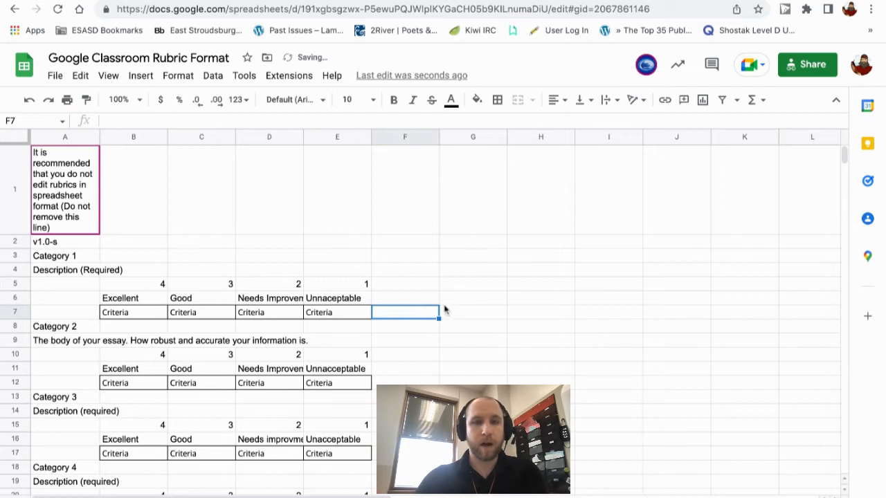
left_click(471, 313)
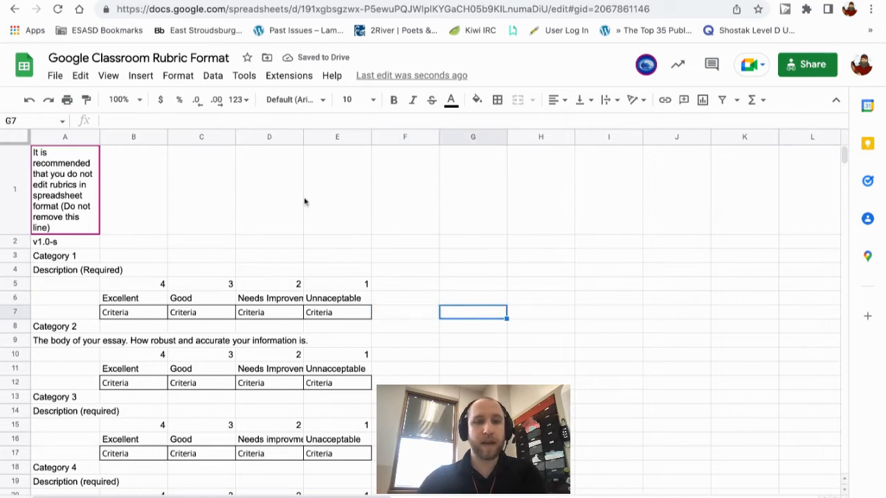
Open the Informative Essay Google Classroom Rubric spreadsheet and examine the points and criteria of its Focus category.
left_click(24, 65)
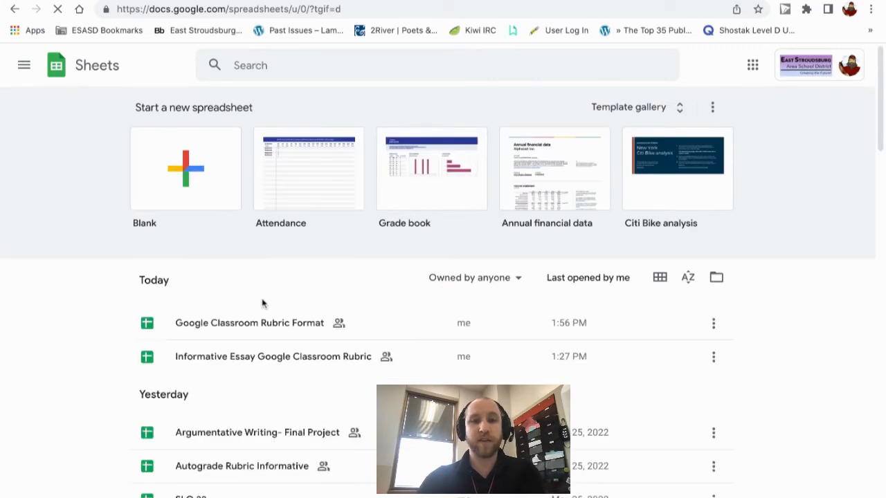
left_click(311, 360)
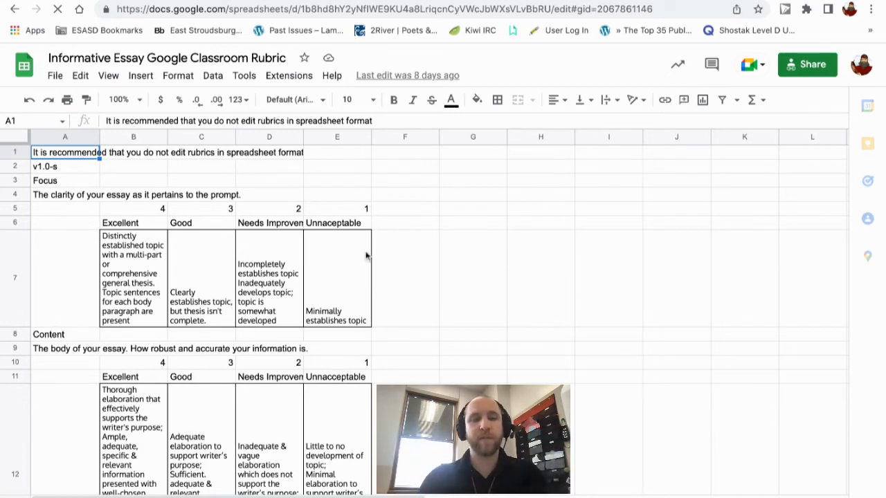
left_click(147, 247)
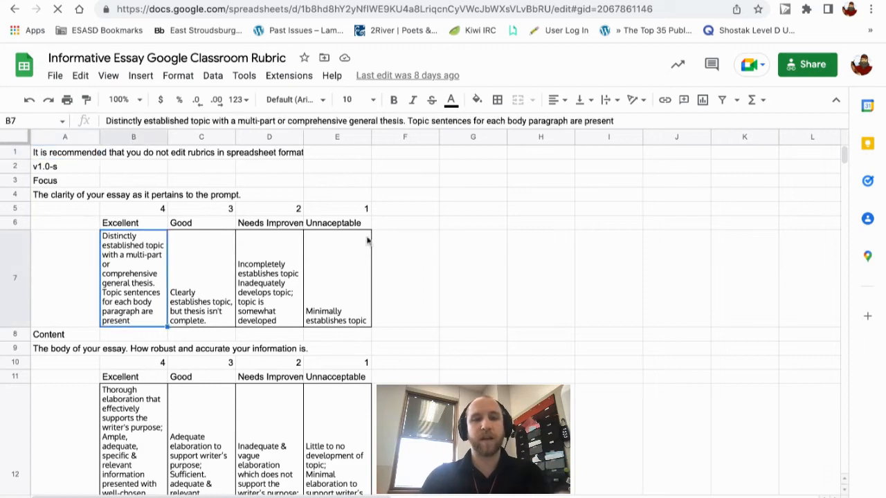
left_click(737, 270)
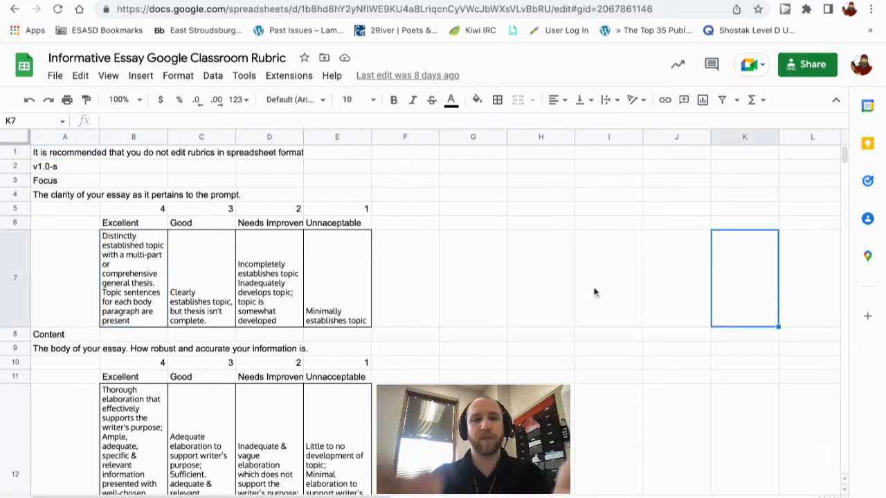
left_click(333, 209)
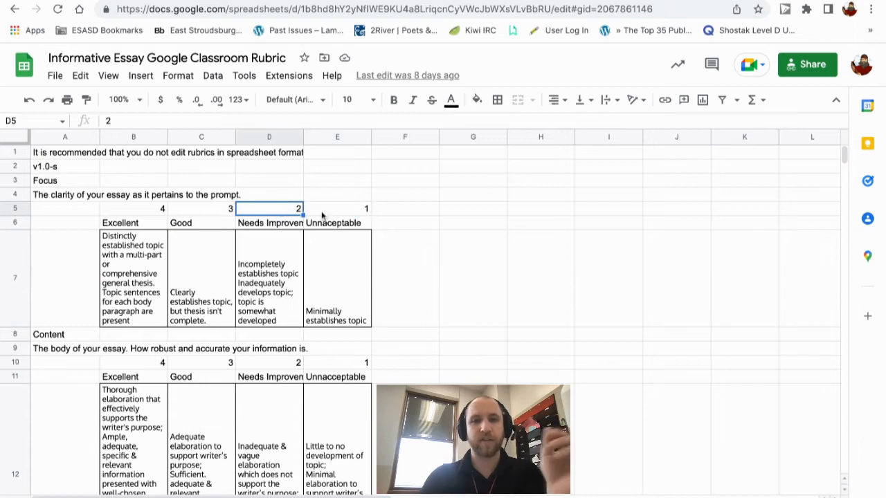
left_click(131, 212)
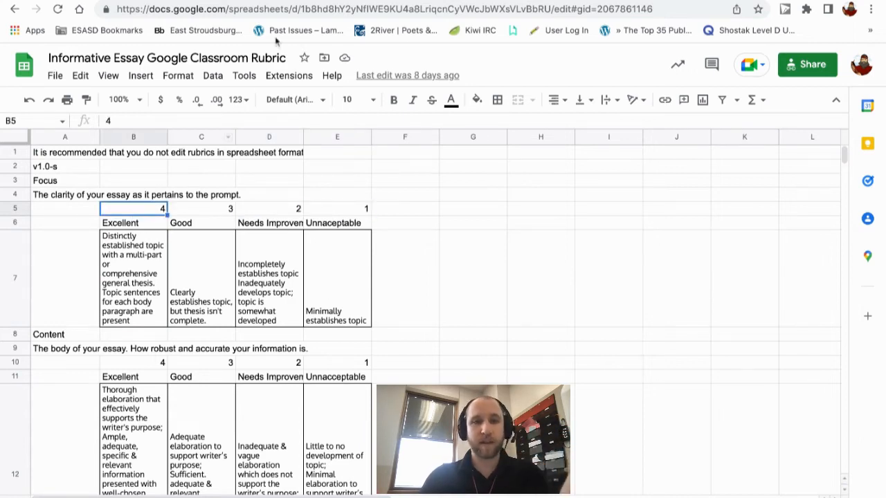
Return to the Essay assignment in Google Classroom and import the Informative Essay Google Classroom Rubric spreadsheet as its rubric.
left_click(271, 1)
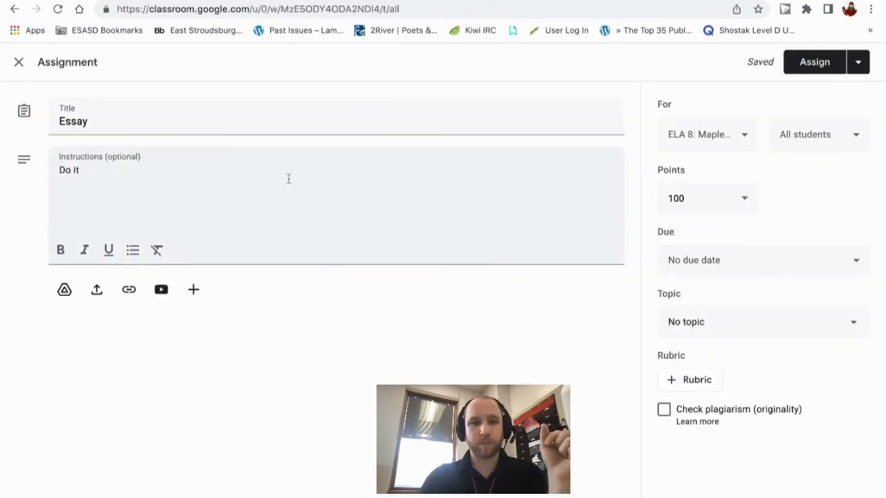
left_click(696, 389)
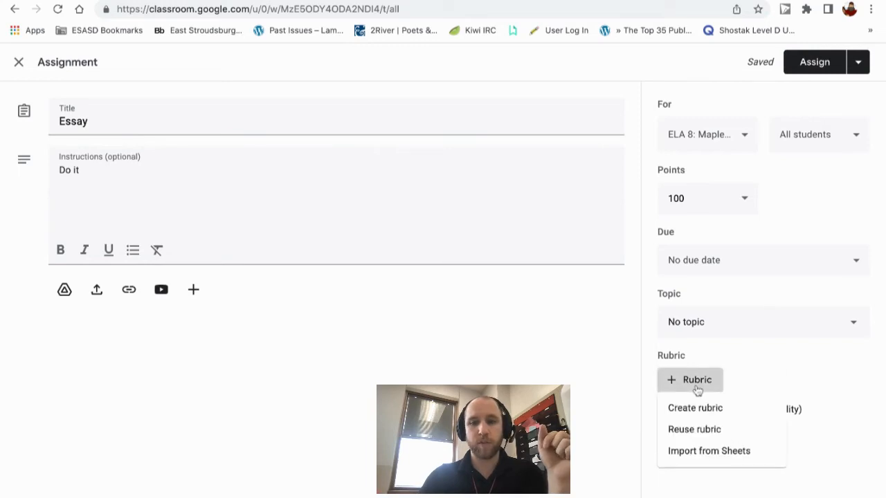
left_click(711, 454)
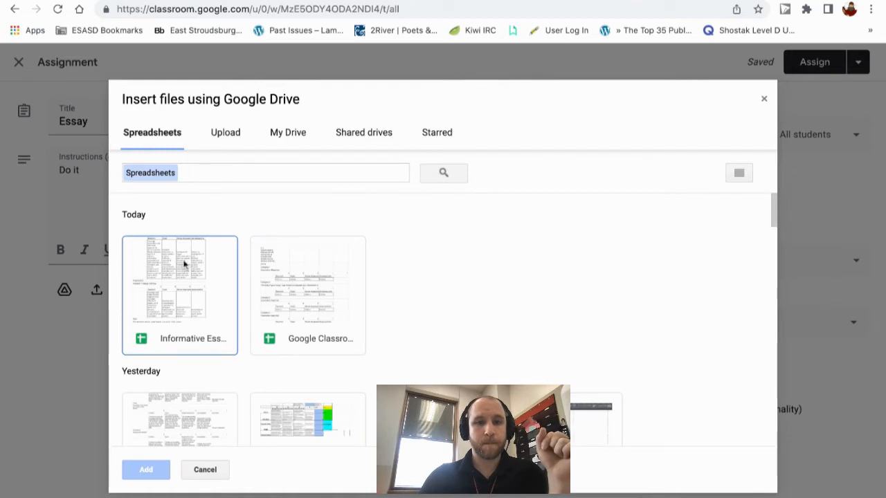
left_click(172, 286)
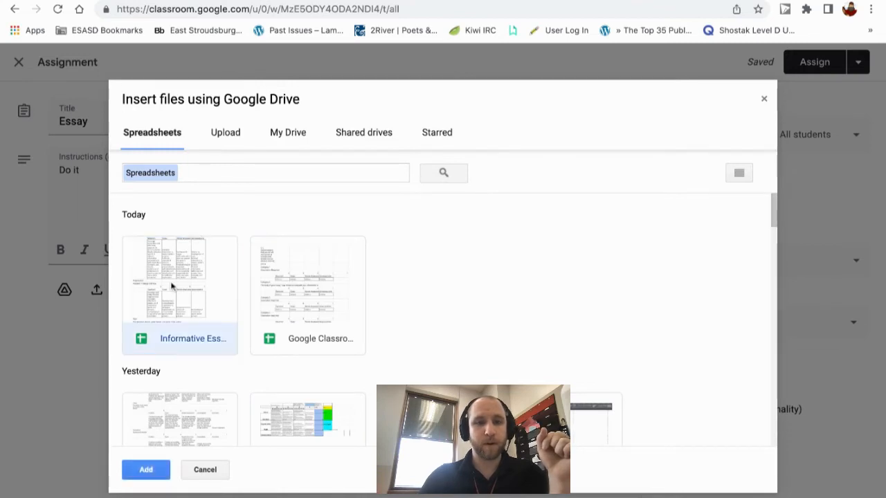
double_click(326, 283)
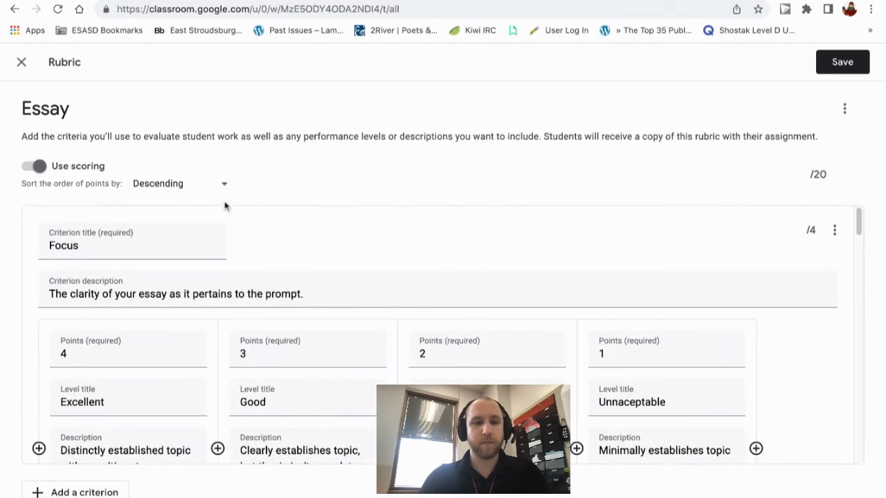
Review the imported rubric's criteria, levels and descriptions, and save the rubric to the assignment.
scroll(162, 247, "down", 7)
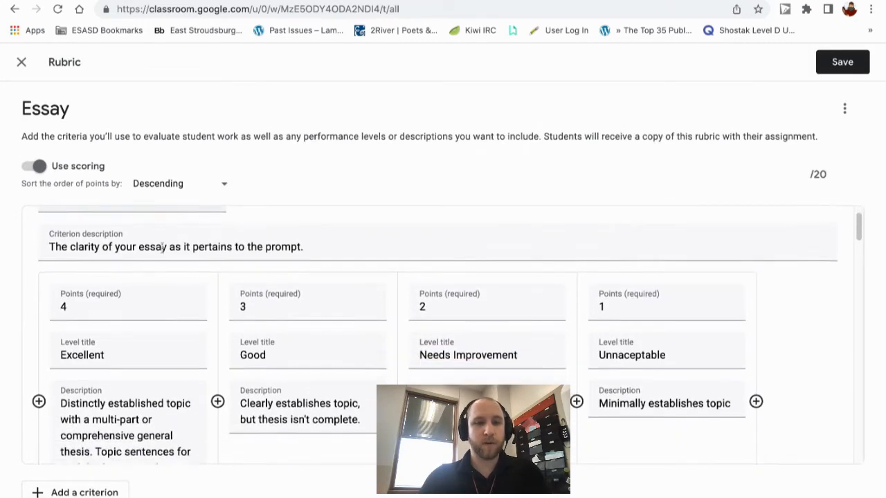
scroll(167, 310, "down", 5)
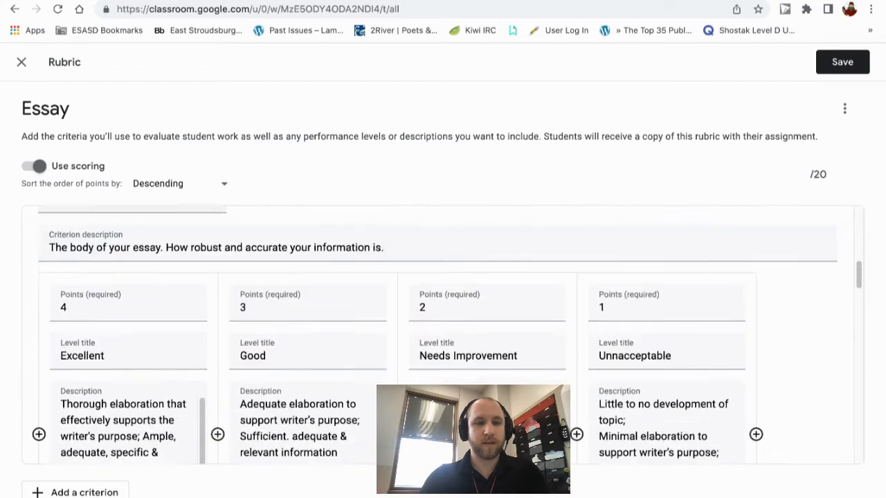
scroll(167, 310, "down", 7)
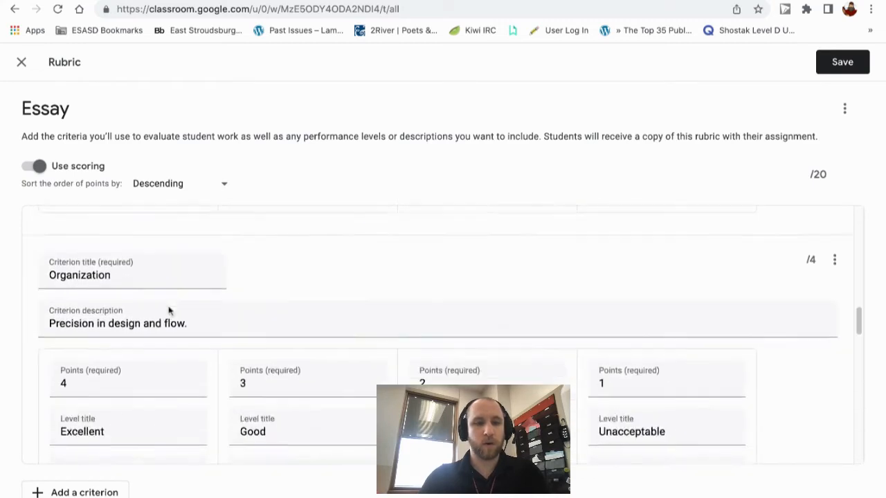
scroll(247, 287, "down", 7)
scroll(247, 287, "down", 2)
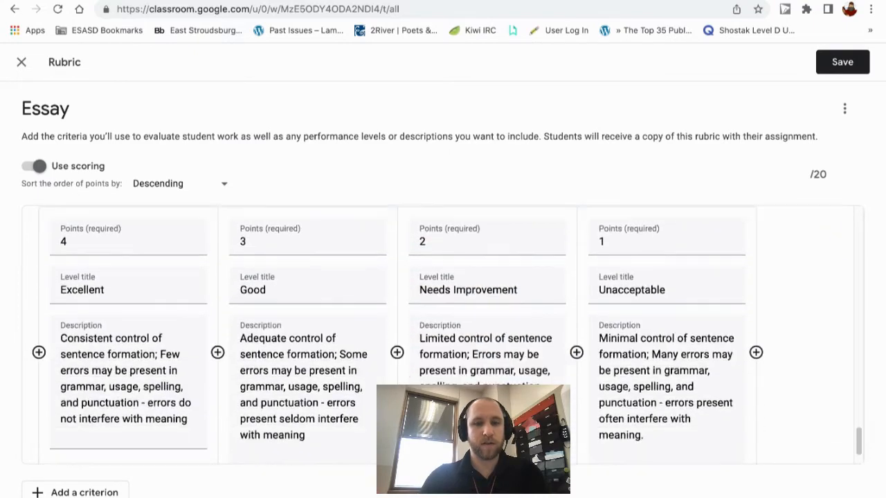
scroll(668, 360, "up", 1)
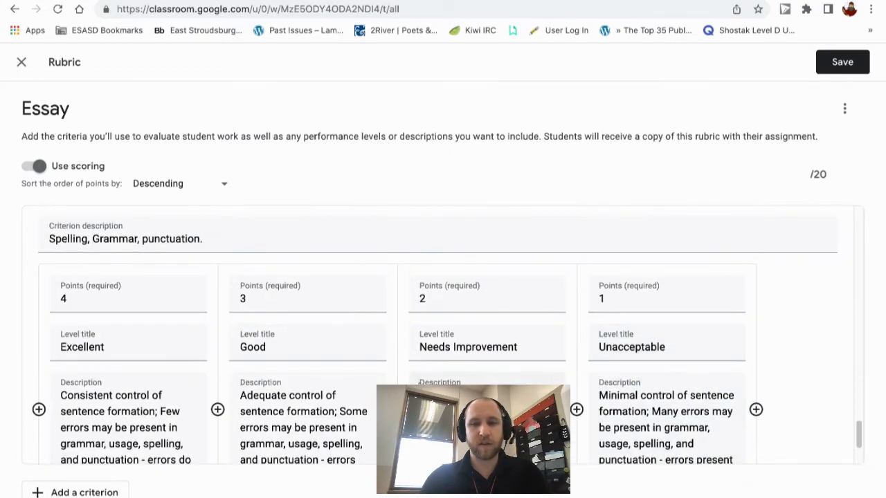
scroll(771, 406, "up", 8)
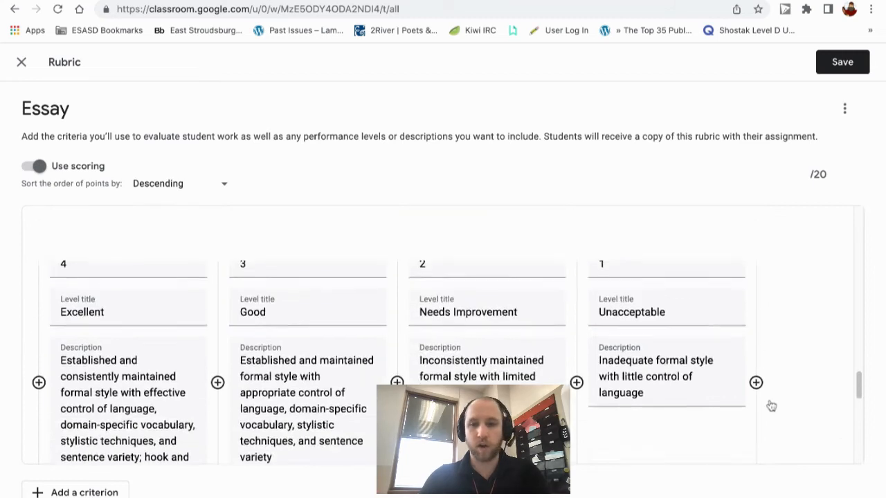
scroll(770, 407, "up", 10)
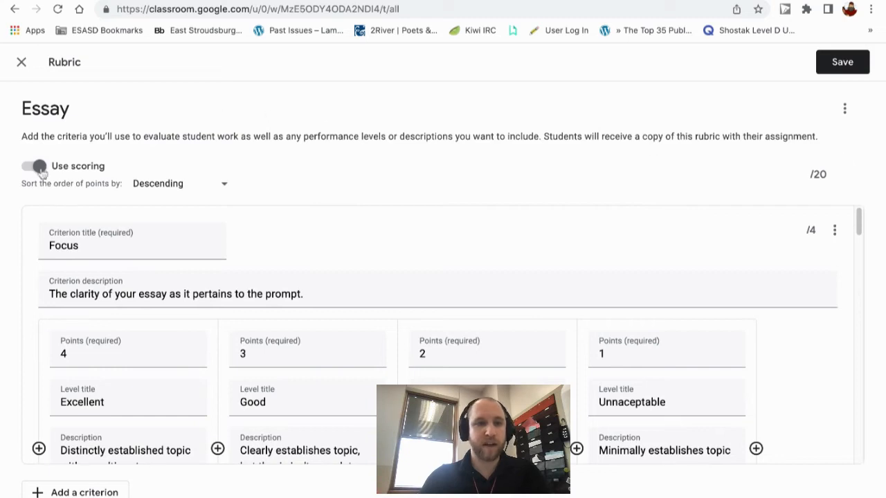
left_click(844, 63)
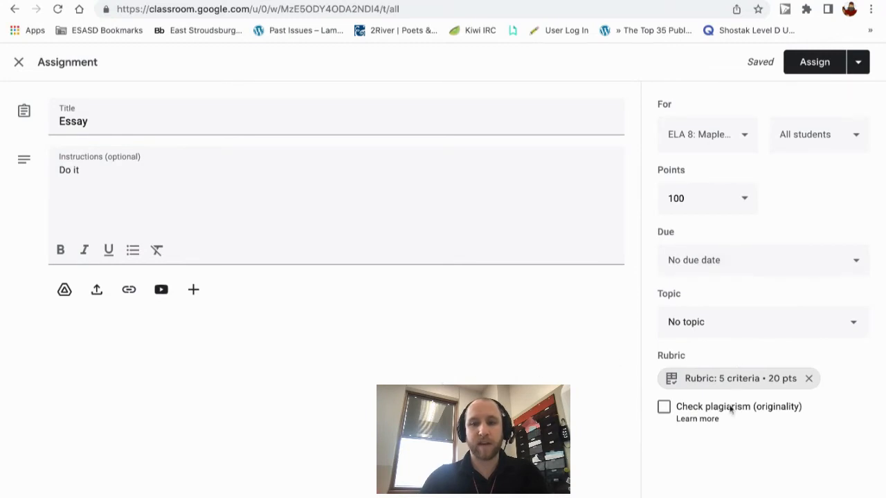
Set the assignment's points to 20 and its due date to May 28, 2022.
left_click(719, 197)
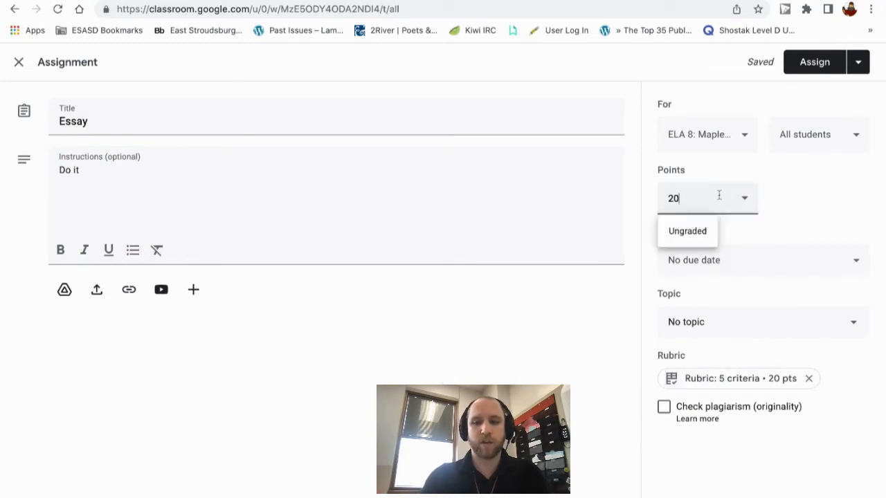
left_click(408, 335)
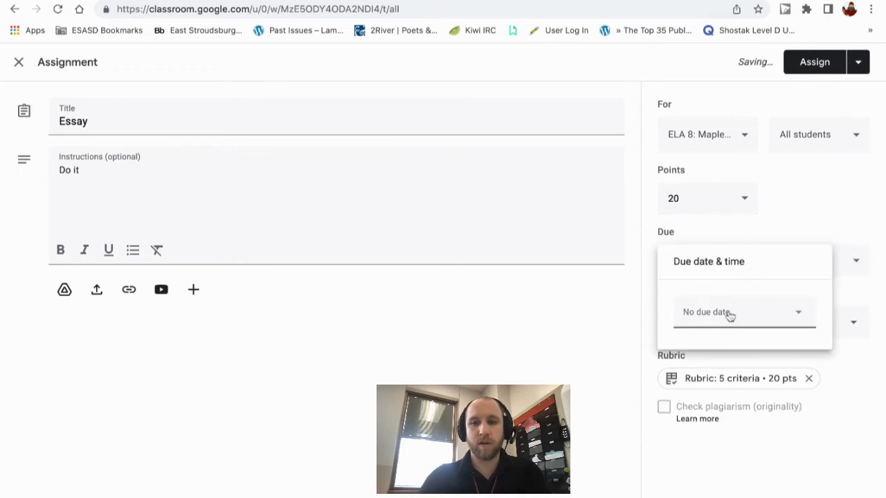
left_click(728, 312)
left_click(808, 438)
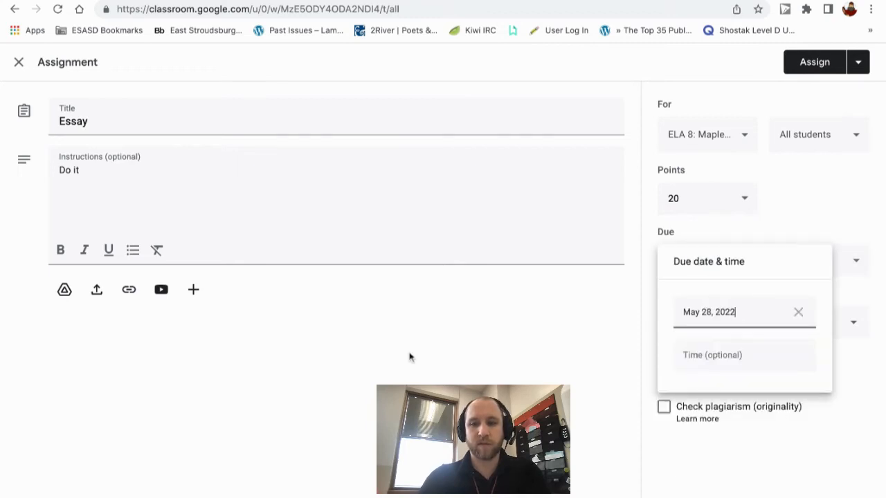
left_click(409, 356)
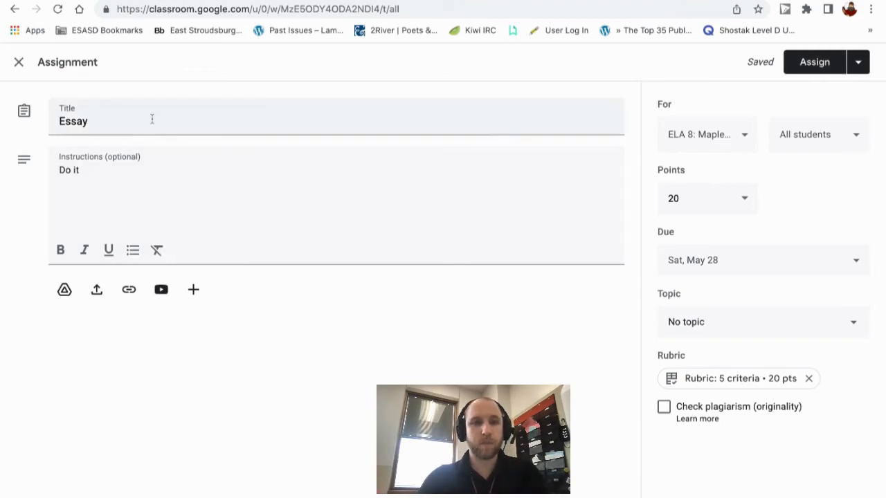
Change the assignment title to "(test) Essay" and assign it to the class.
left_click(57, 121)
type("(ta")
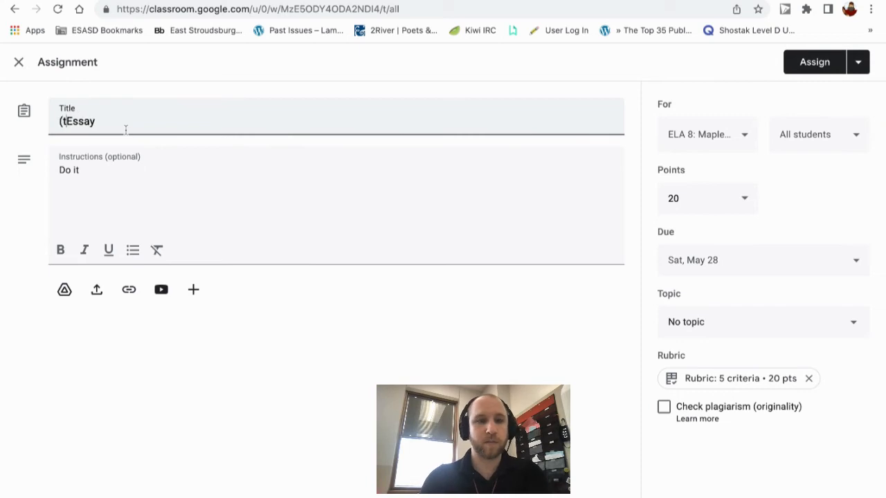
key("BackSpace")
type("est)")
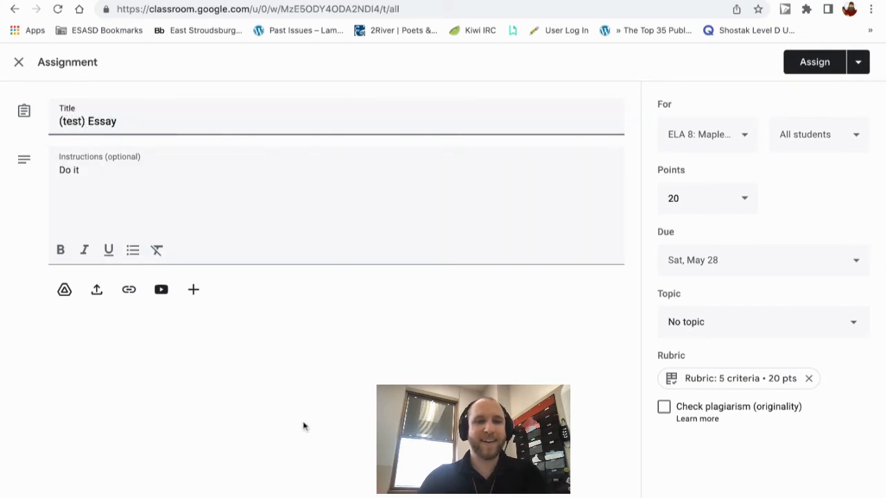
left_click(315, 404)
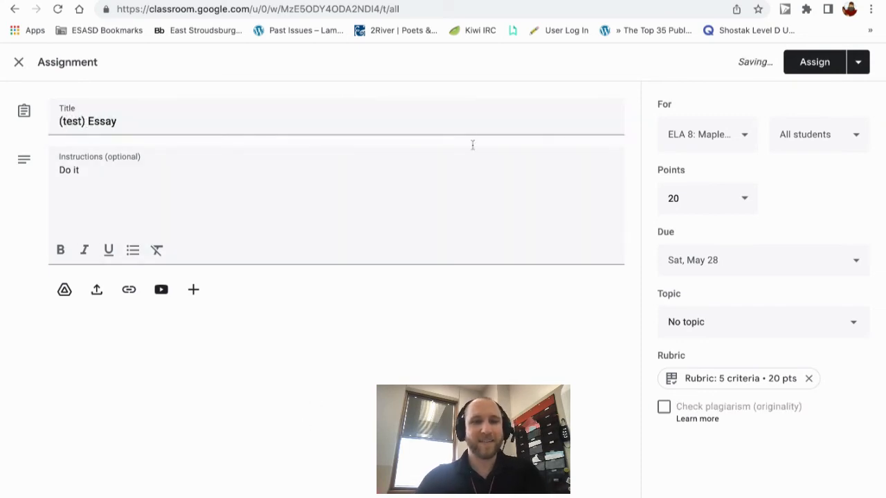
left_click(811, 64)
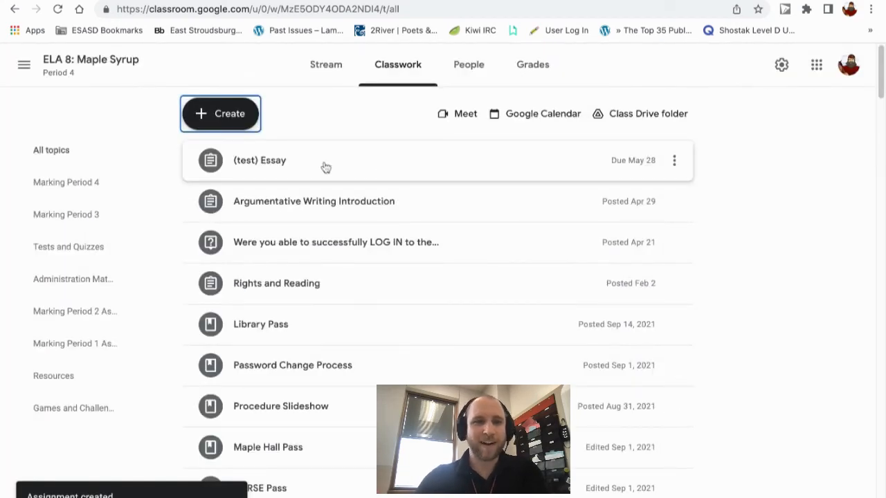
Expand the posted (test) Essay assignment, view its attached rubric, and close the rubric.
left_click(412, 167)
left_click(291, 275)
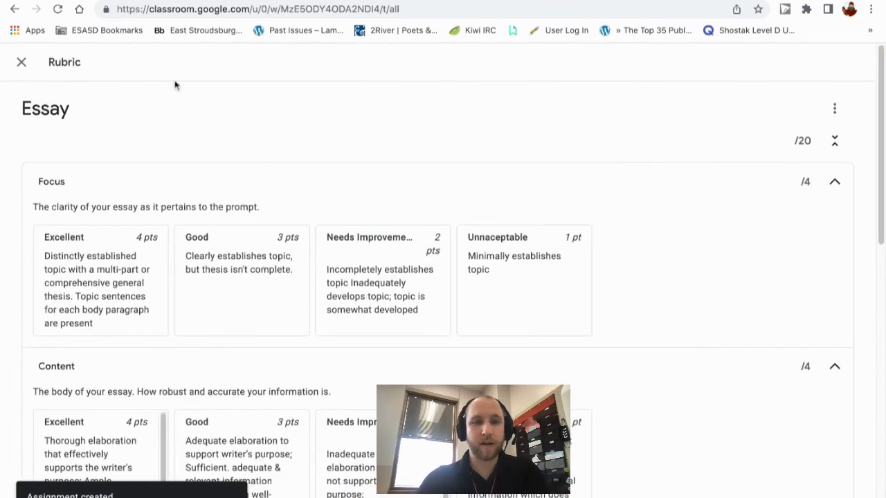
left_click(22, 63)
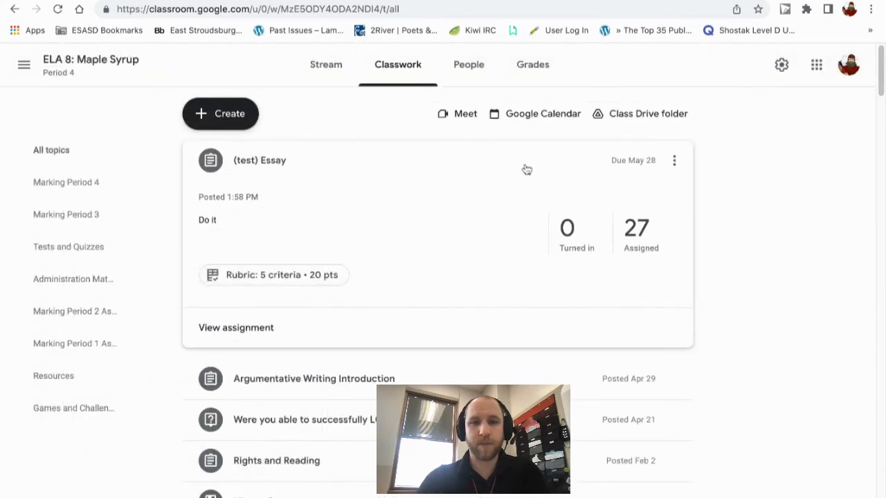
Open the student work page of the (test) Essay assignment.
left_click(291, 153)
left_click(281, 165)
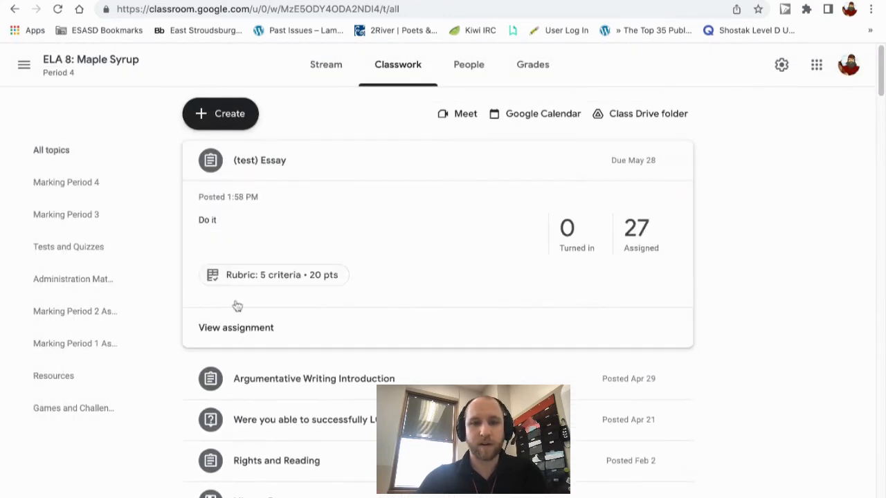
left_click(447, 319)
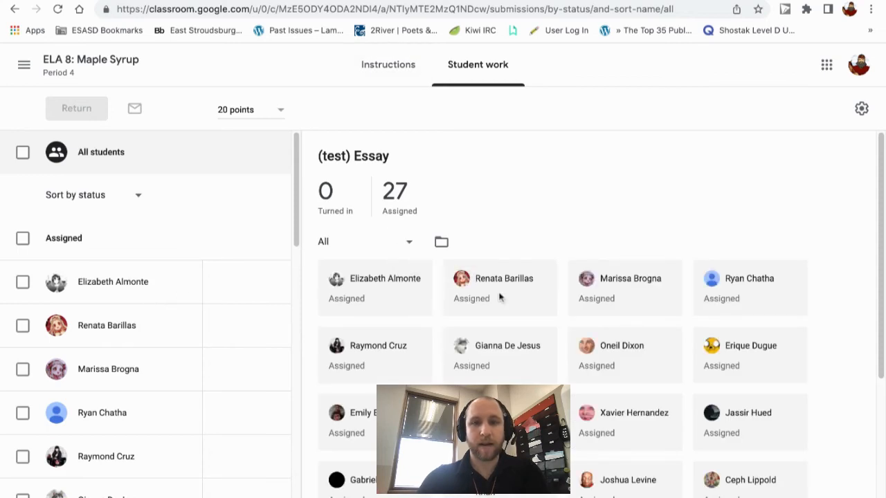
Open the first listed student's work and score the Focus criterion 4 out of 4 in the rubric.
left_click(164, 286)
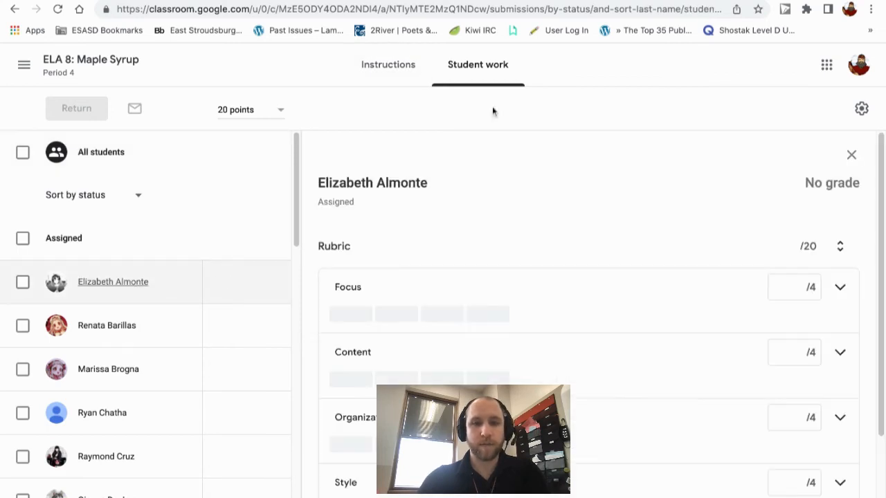
left_click(401, 291)
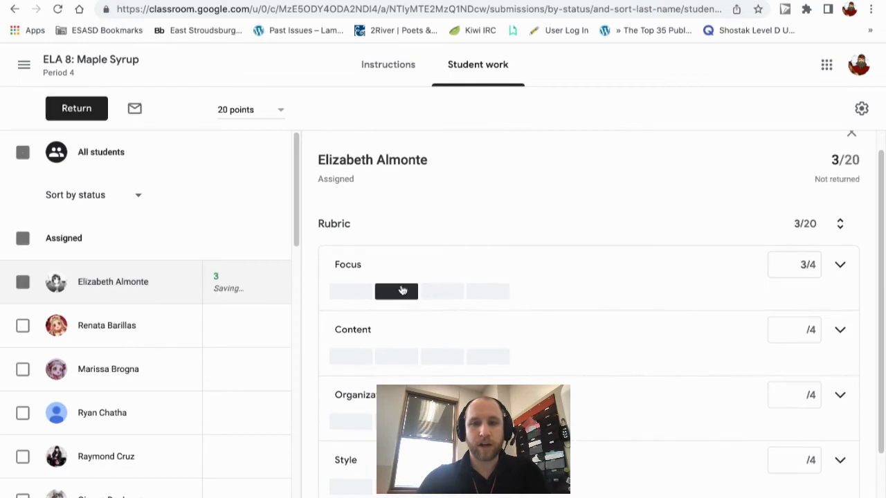
scroll(401, 291, "down", 1)
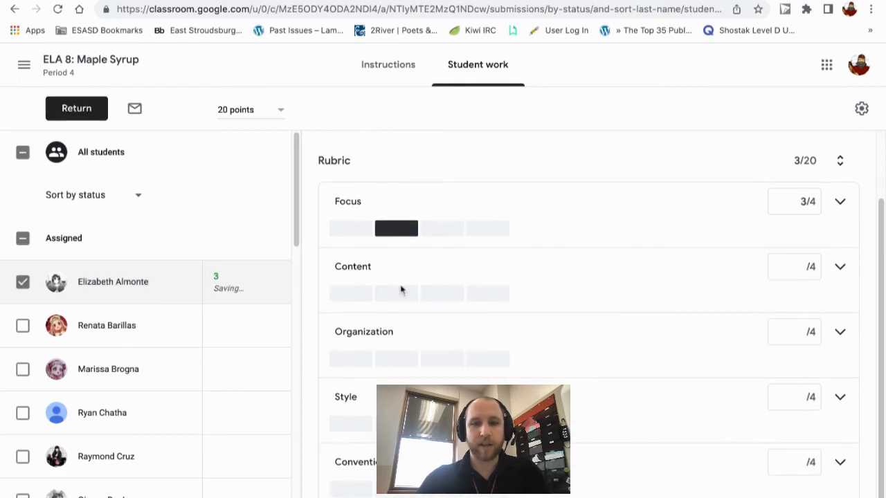
left_click(354, 232)
scroll(411, 220, "up", 1)
scroll(364, 263, "down", 2)
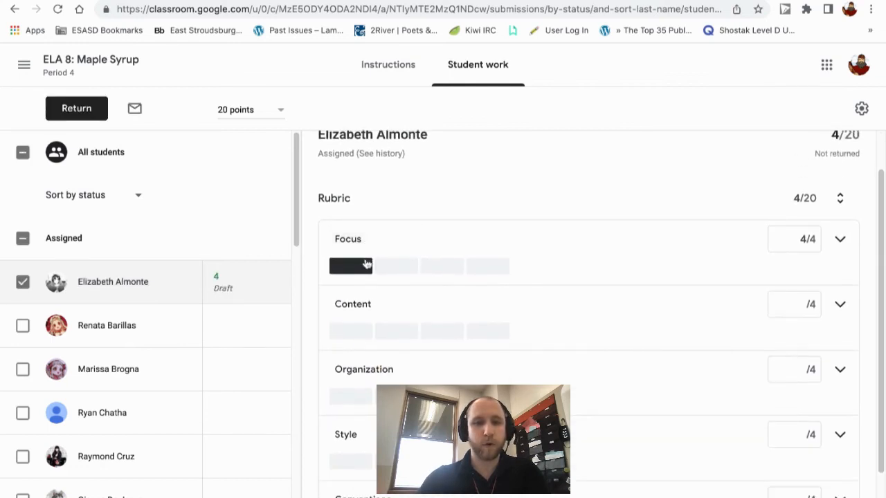
Score the student's remaining rubric criteria: Content 3, Organization 4, Style 3 and Conventions 2.
left_click(395, 262)
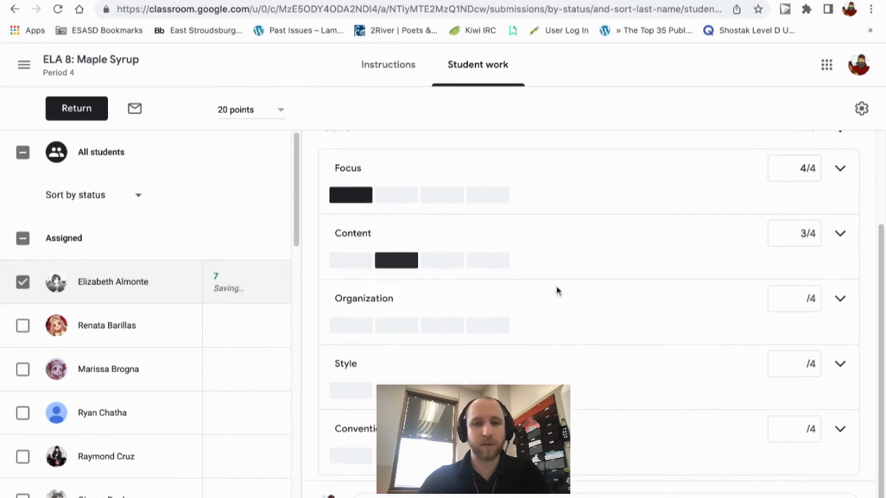
left_click(352, 328)
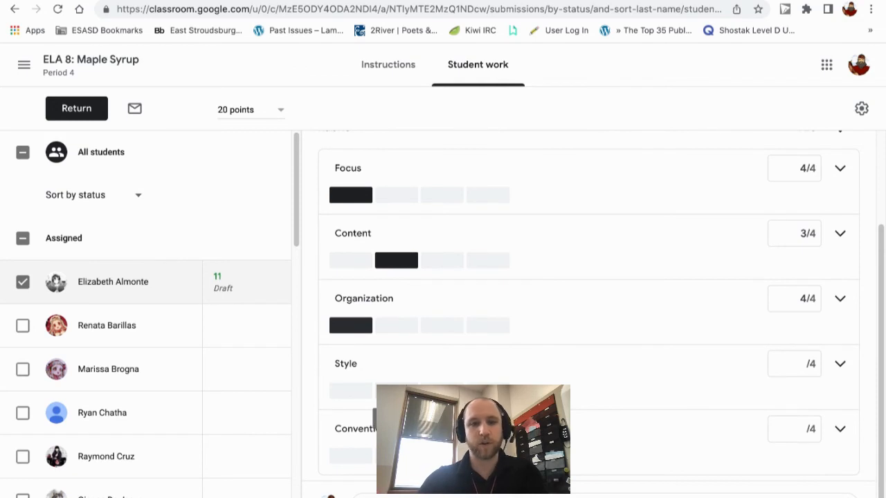
left_click(396, 391)
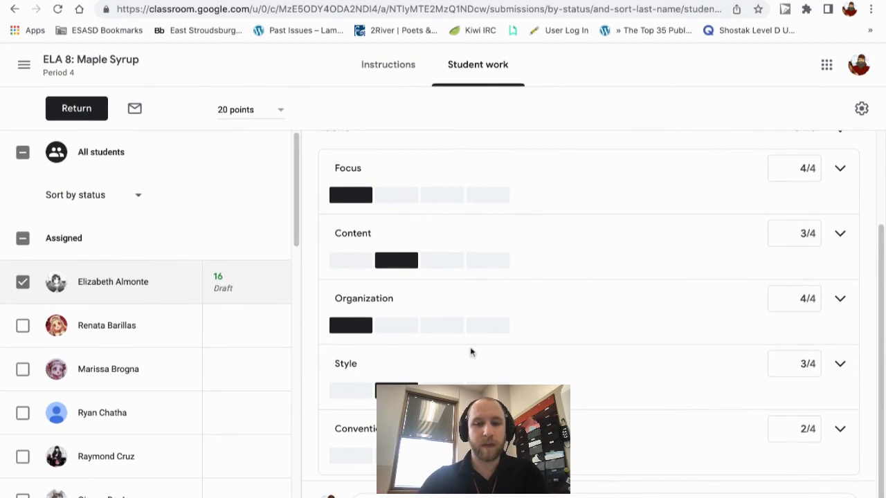
scroll(636, 358, "up", 3)
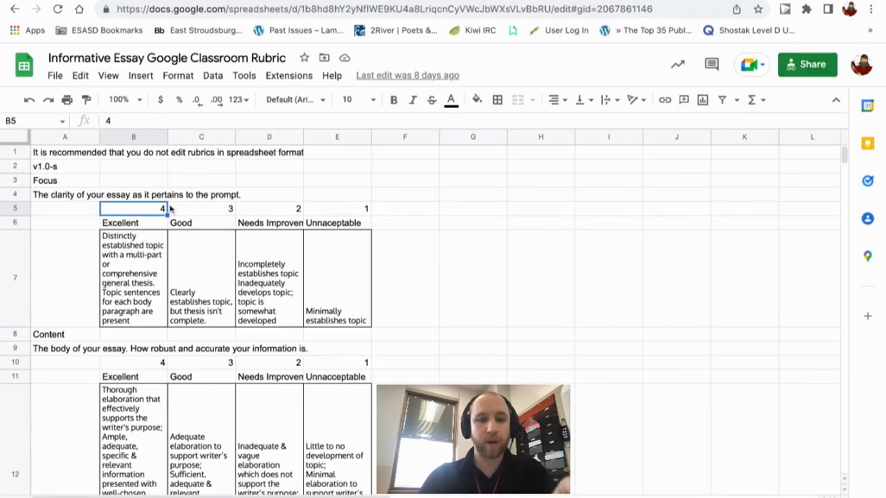
Look over the Informative Essay Google Classroom Rubric spreadsheet and open the Google Classroom Rubric Format spreadsheet to view its template rows.
scroll(170, 277, "down", 5)
scroll(182, 377, "up", 5)
scroll(182, 377, "right", 2)
left_click(24, 67)
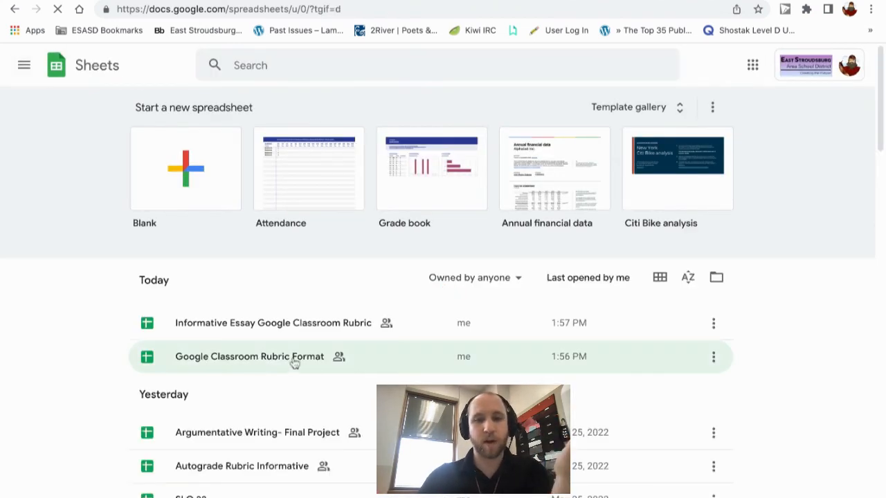
left_click(294, 356)
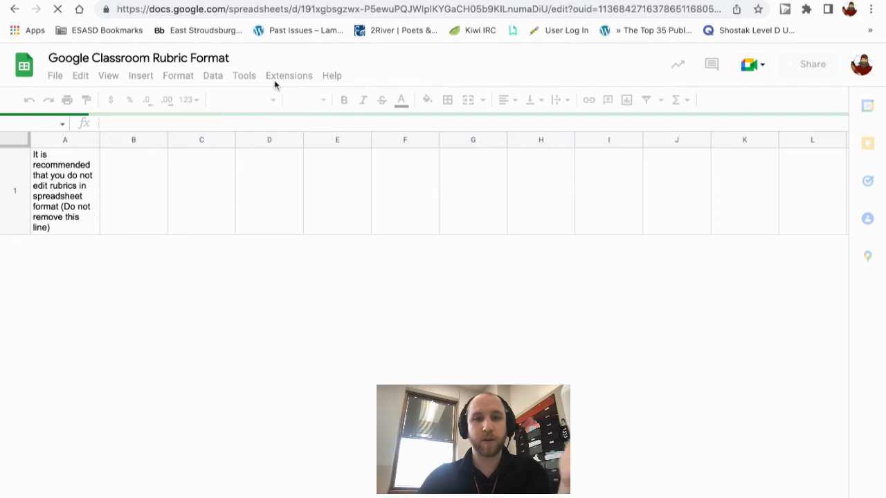
scroll(263, 267, "down", 5)
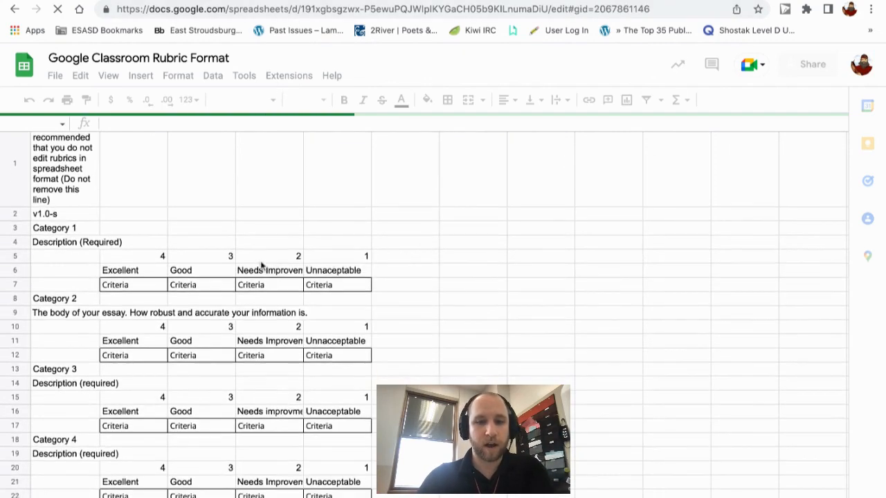